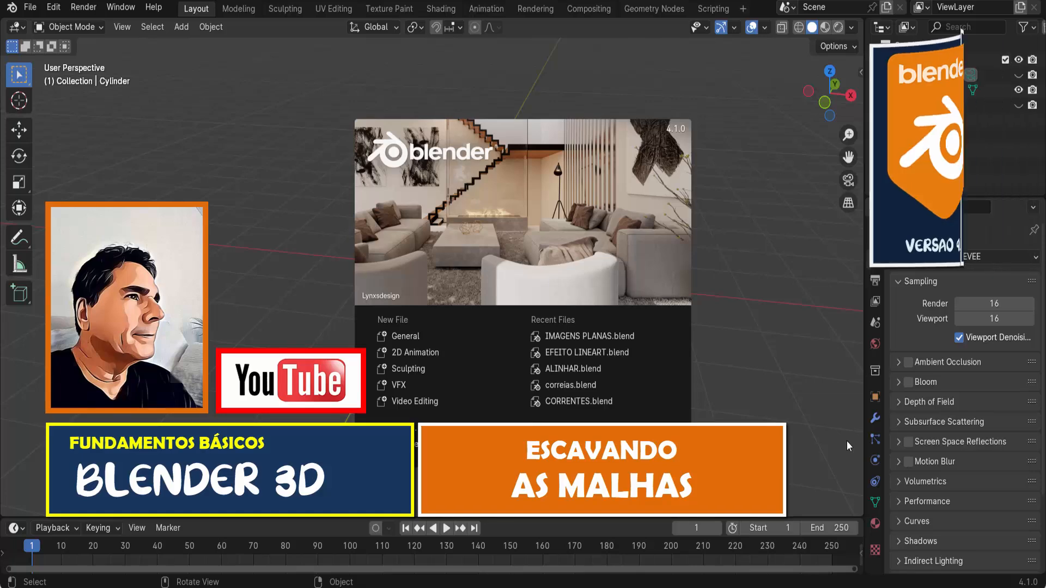
Dismiss the splash screen, switch to the front view, and stretch the cylinder along Z to nearly twice its height.
left_click(651, 242)
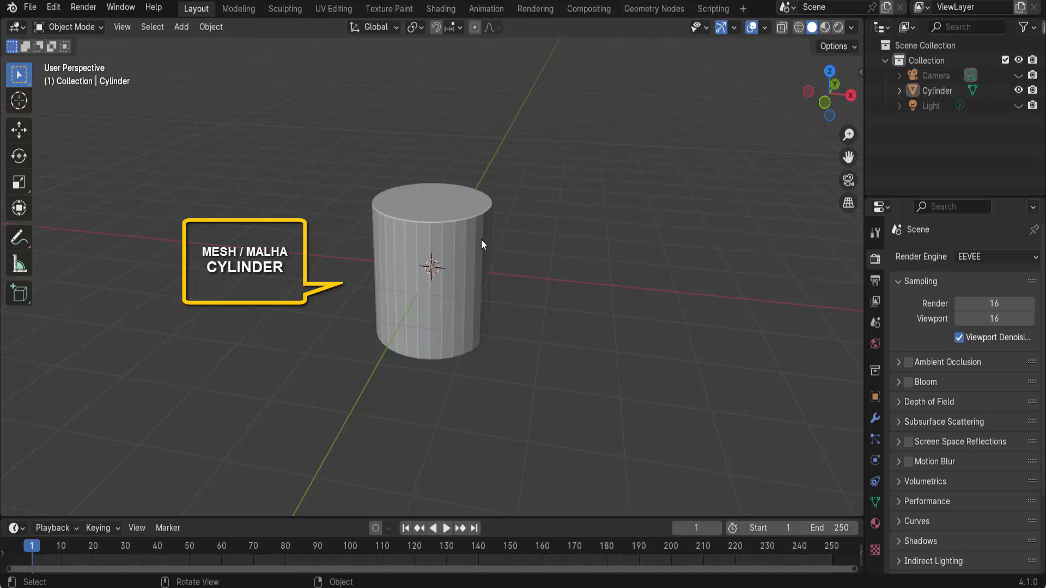
left_click(823, 104)
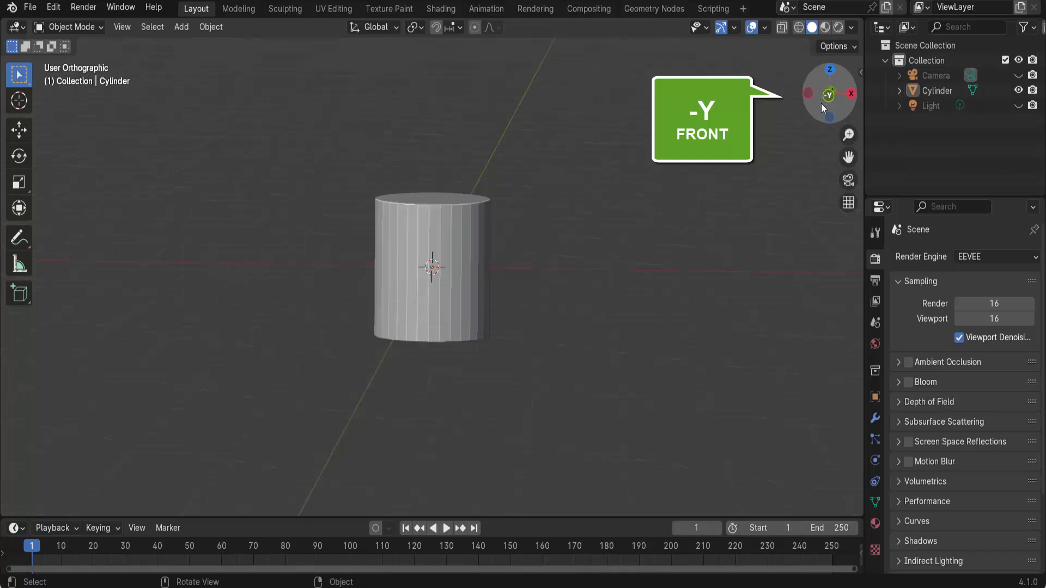
left_click(468, 228)
key("s")
key("z")
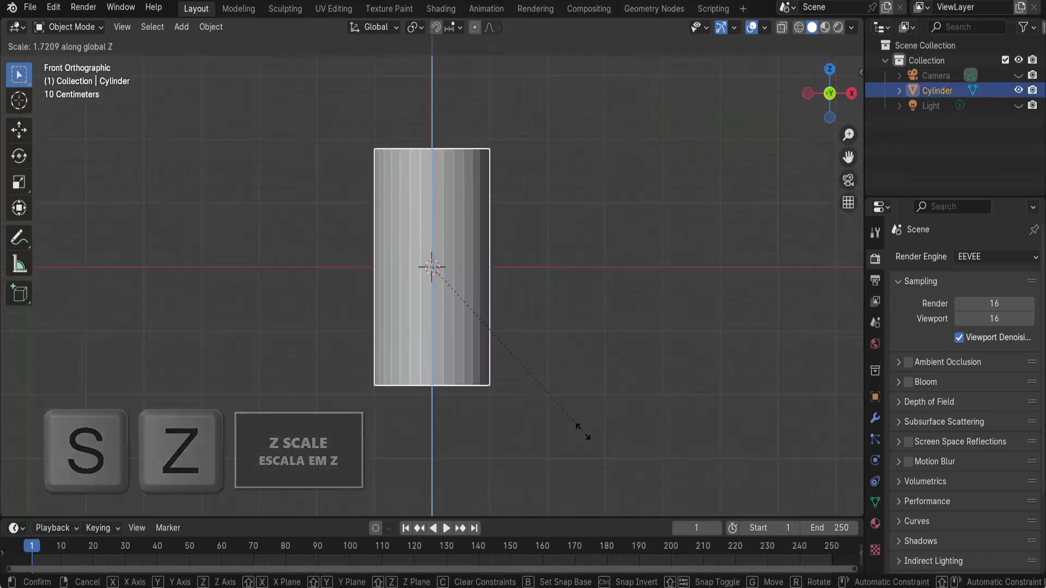
left_click(588, 452)
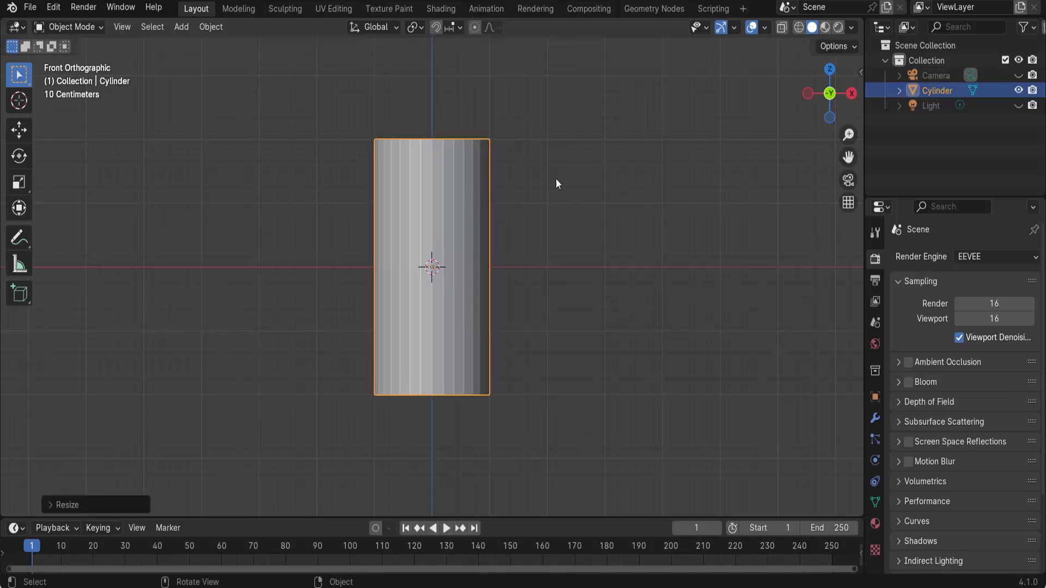
Apply Shade Smooth by Angle to the cylinder and set the viewport's solid lighting to MatCap.
right_click(711, 135)
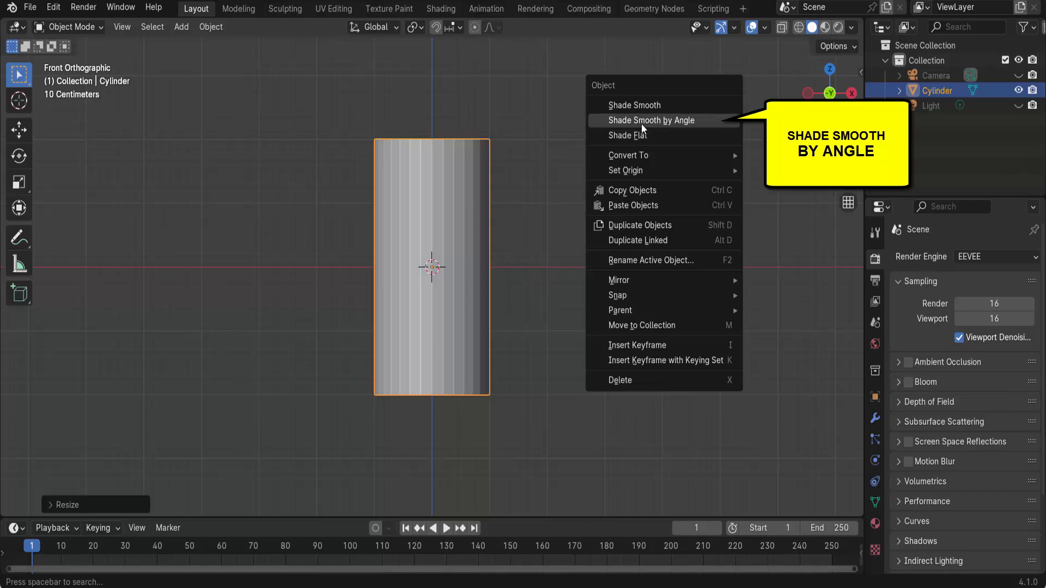
left_click(655, 123)
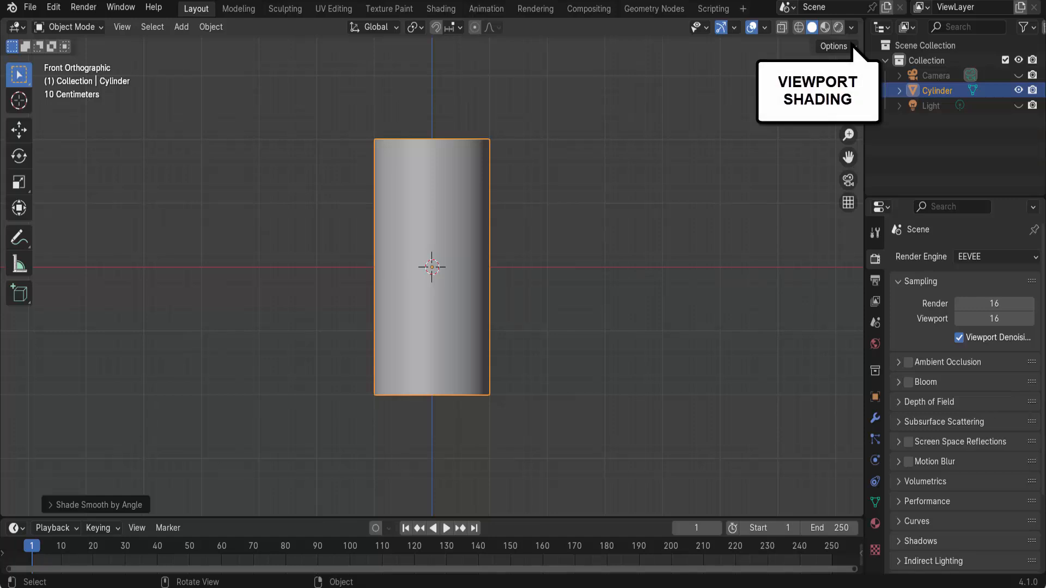
left_click(851, 27)
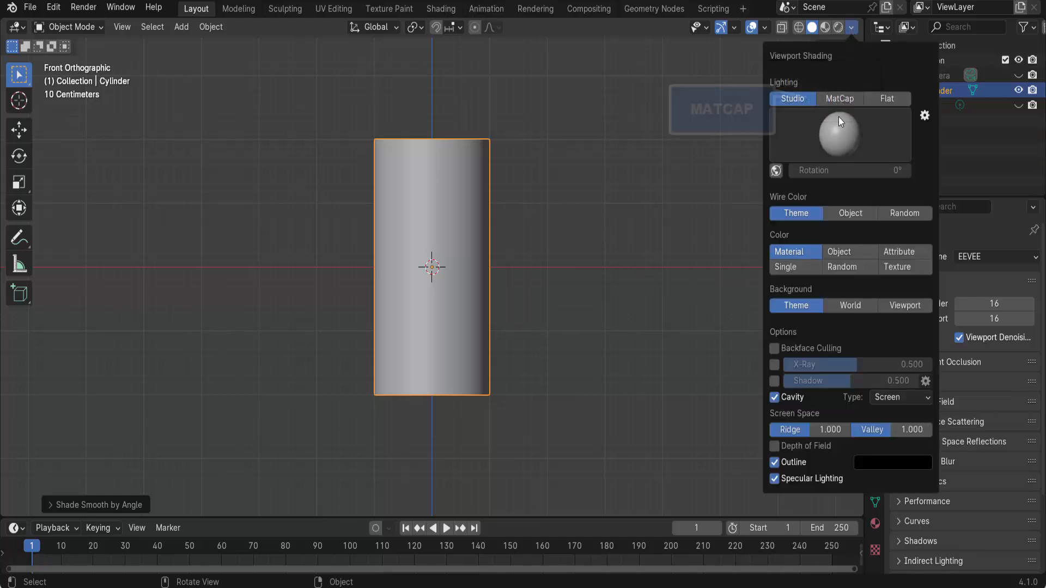
left_click(848, 98)
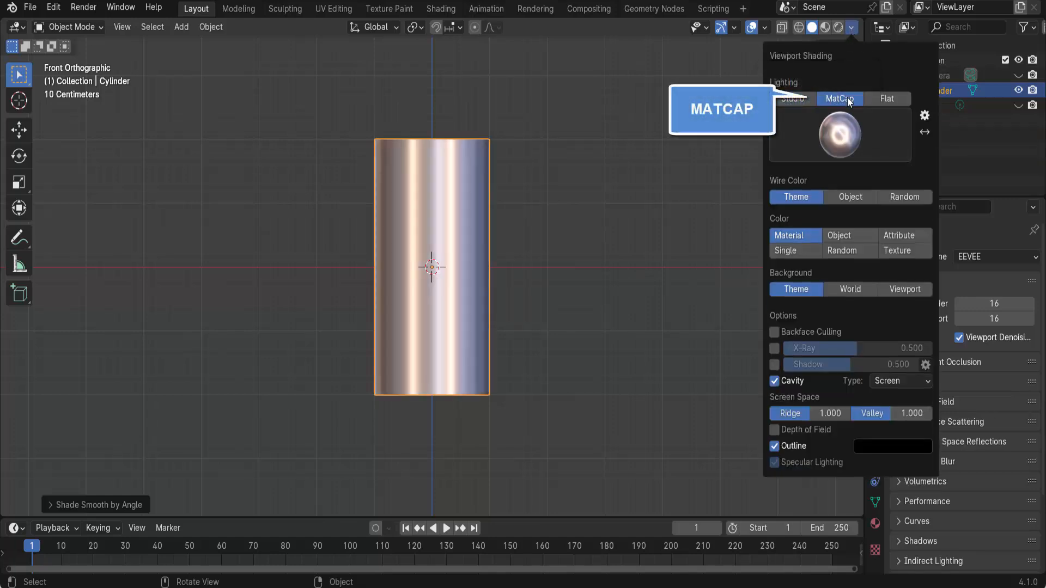
left_click(808, 150)
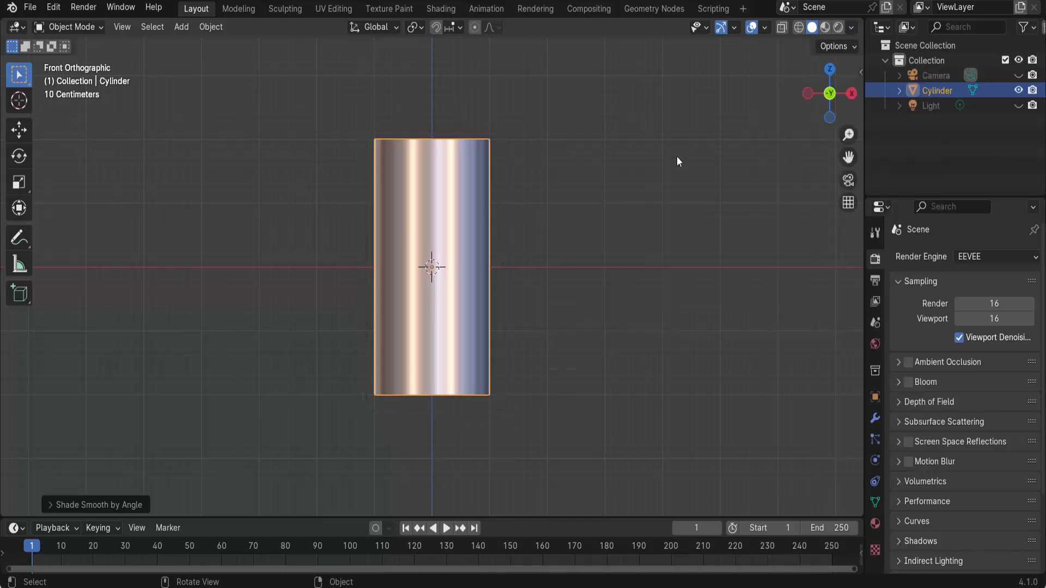
left_click(587, 242)
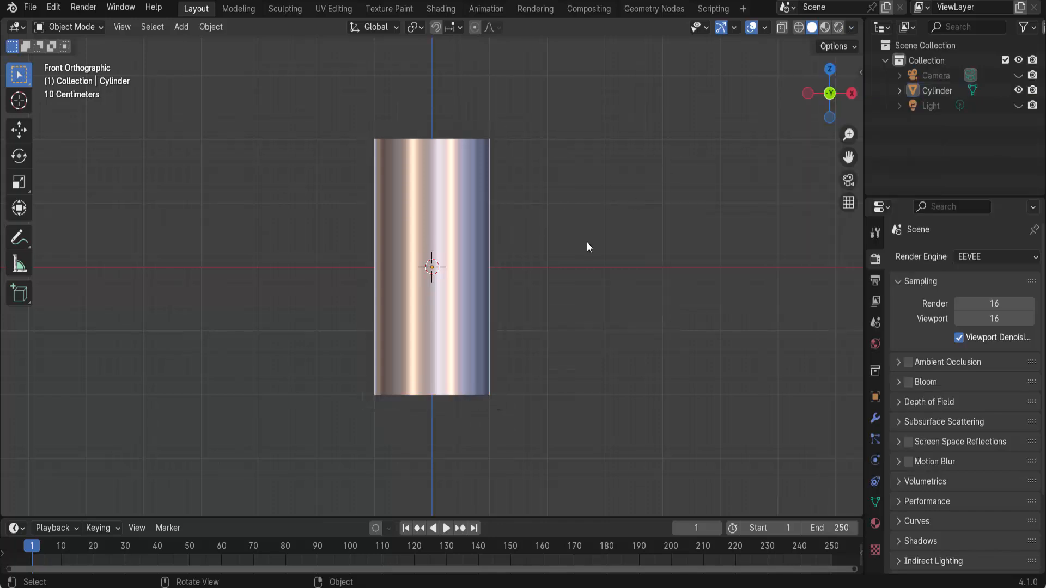
Find the Object: Carver add-on in the preferences by searching for "carver" and enable it.
left_click(55, 8)
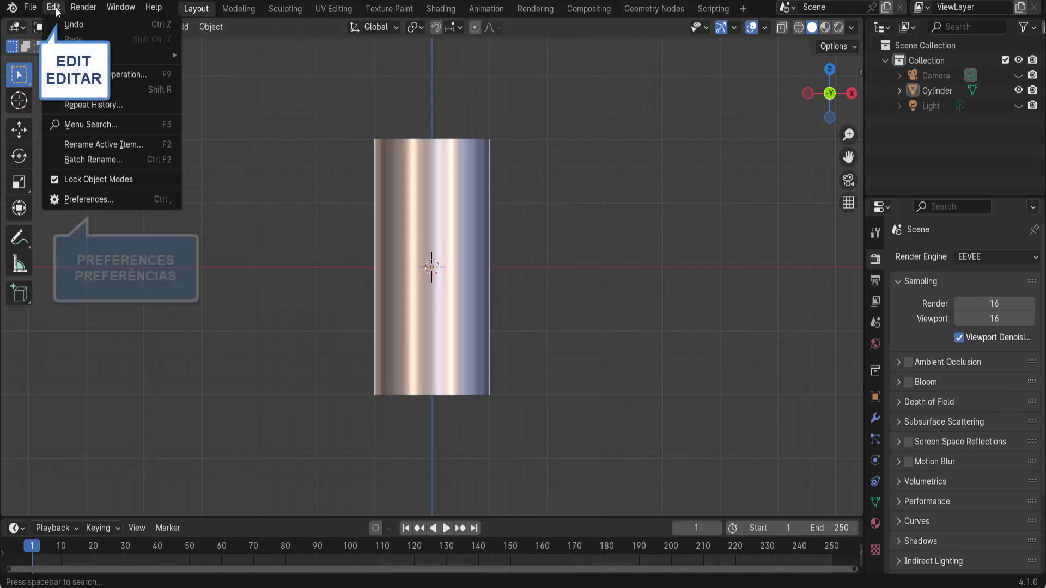
left_click(112, 201)
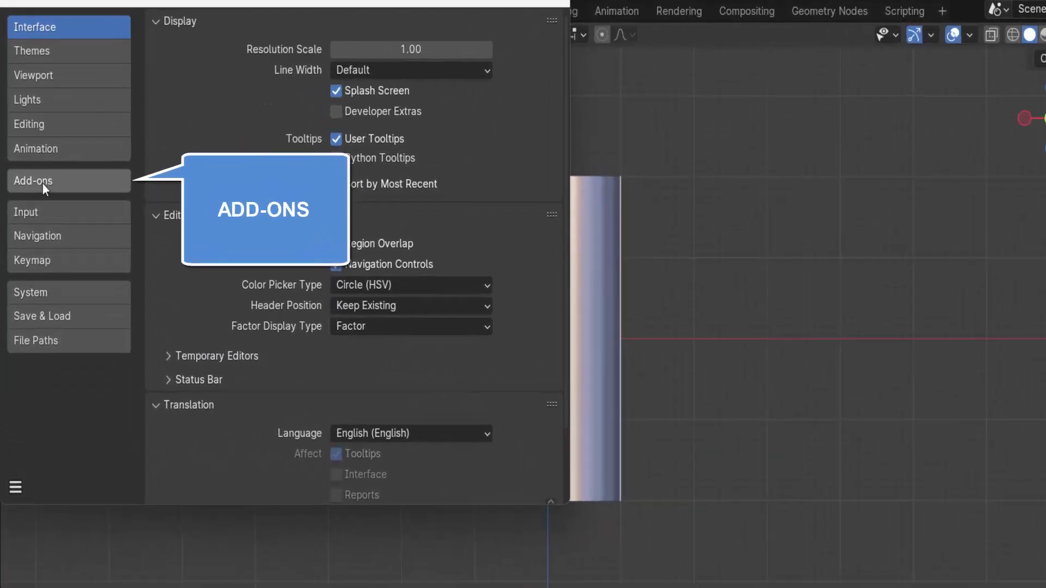
left_click(35, 148)
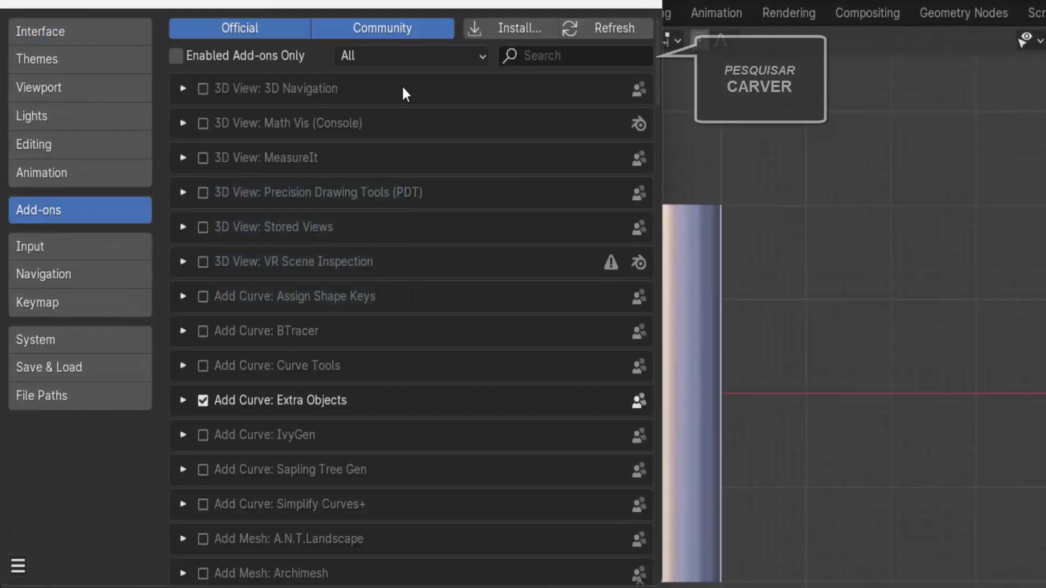
left_click(557, 57)
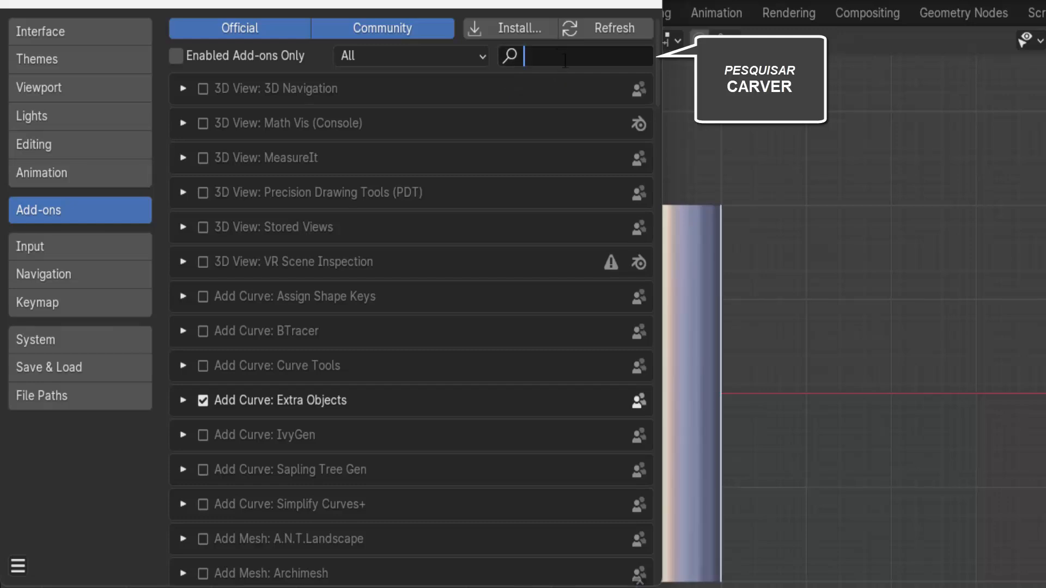
type("carver")
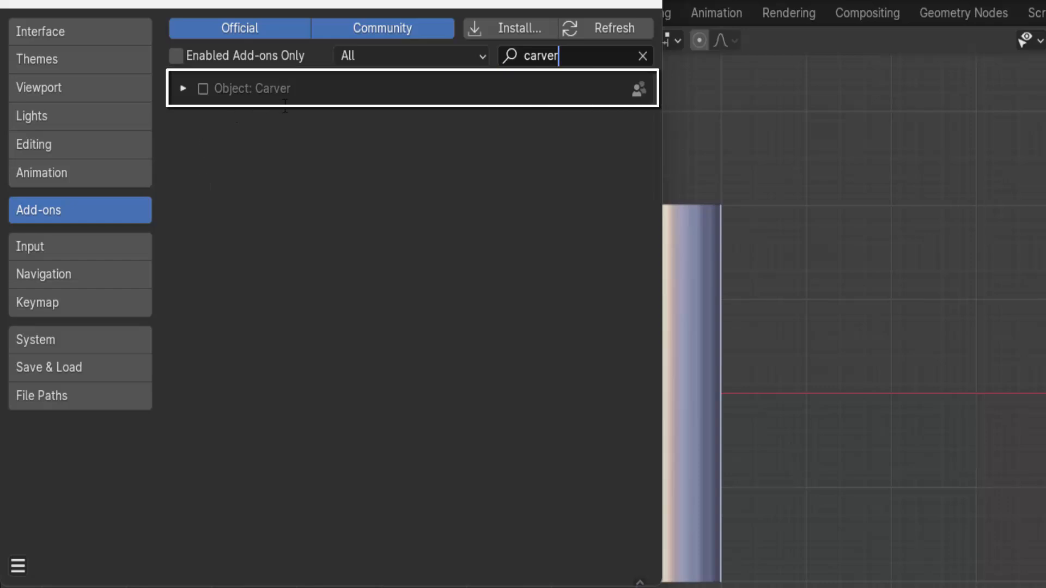
left_click(204, 89)
Review the Carver add-on's details, its Info and Settings, and its key assignments, and close the preferences.
left_click(183, 88)
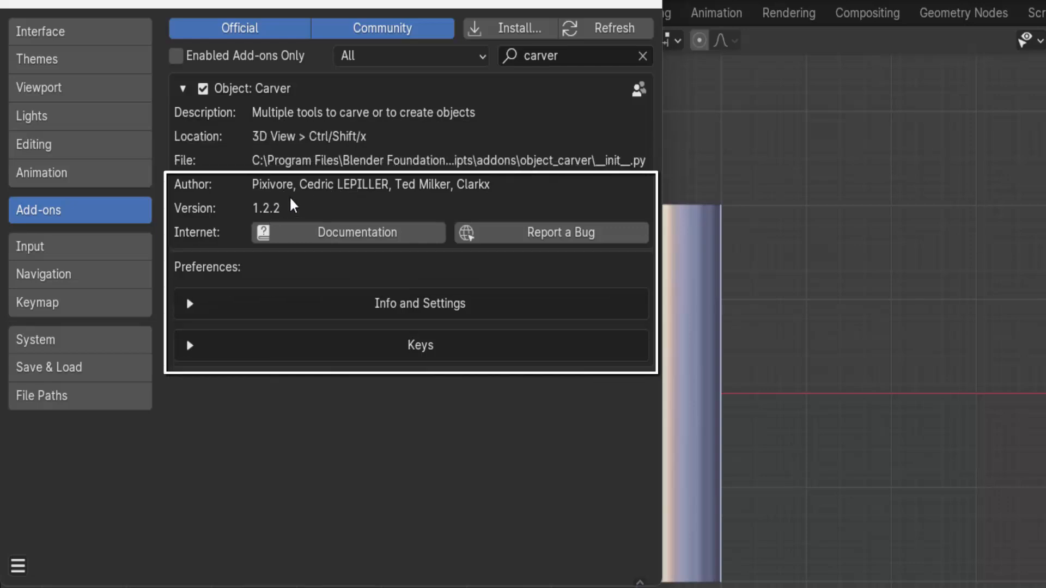
left_click(189, 303)
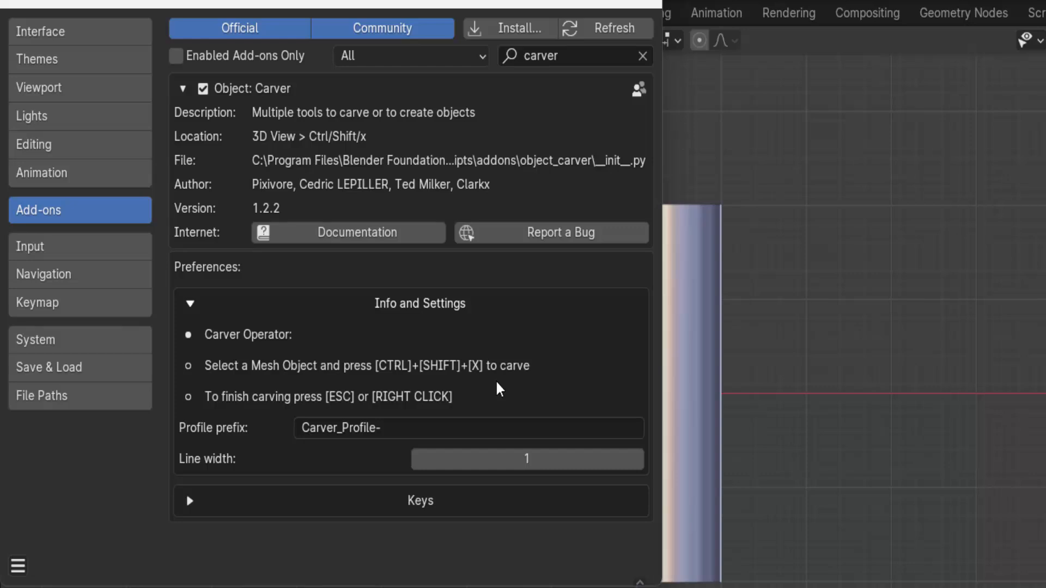
left_click(190, 304)
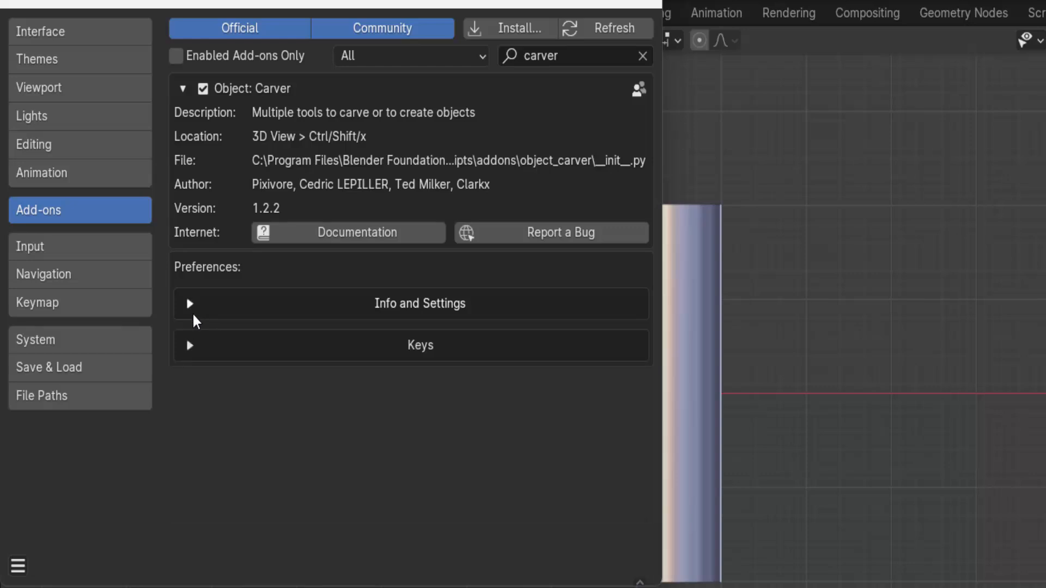
left_click(197, 353)
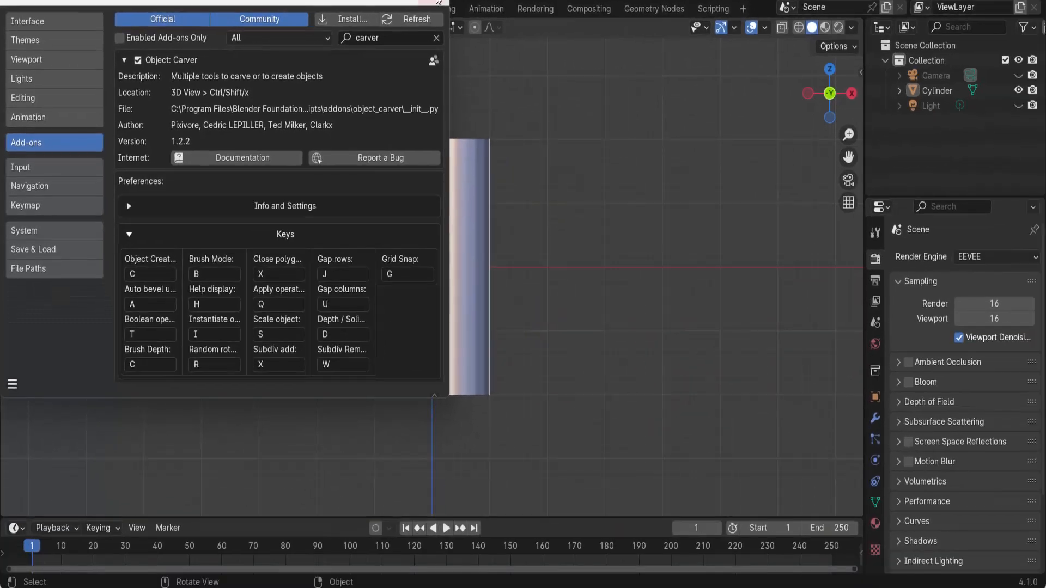
left_click(644, 1)
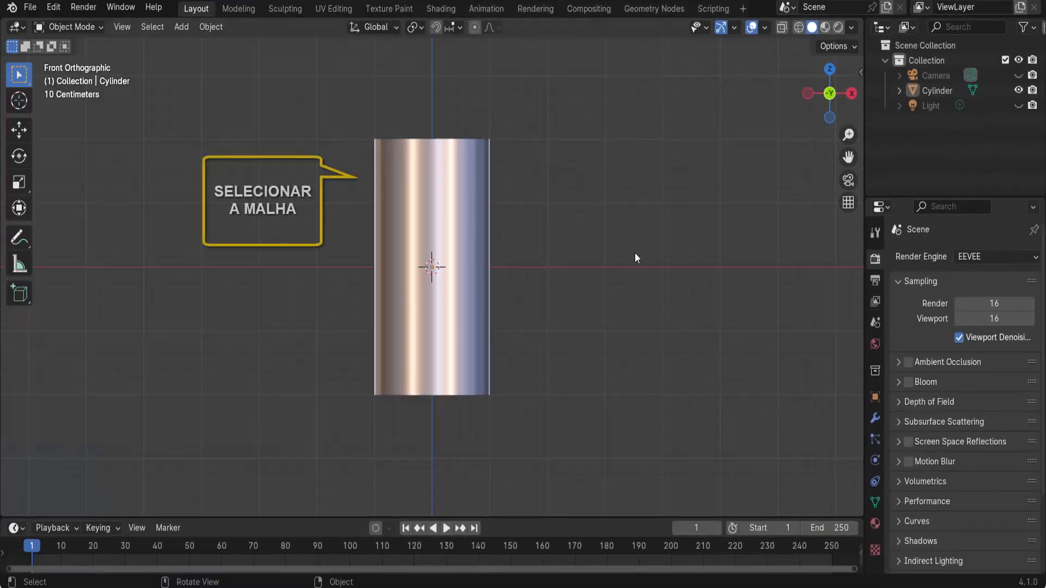
Start Carver on the cylinder and cycle the cut type through Line and Circle back to Rectangle.
left_click(472, 182)
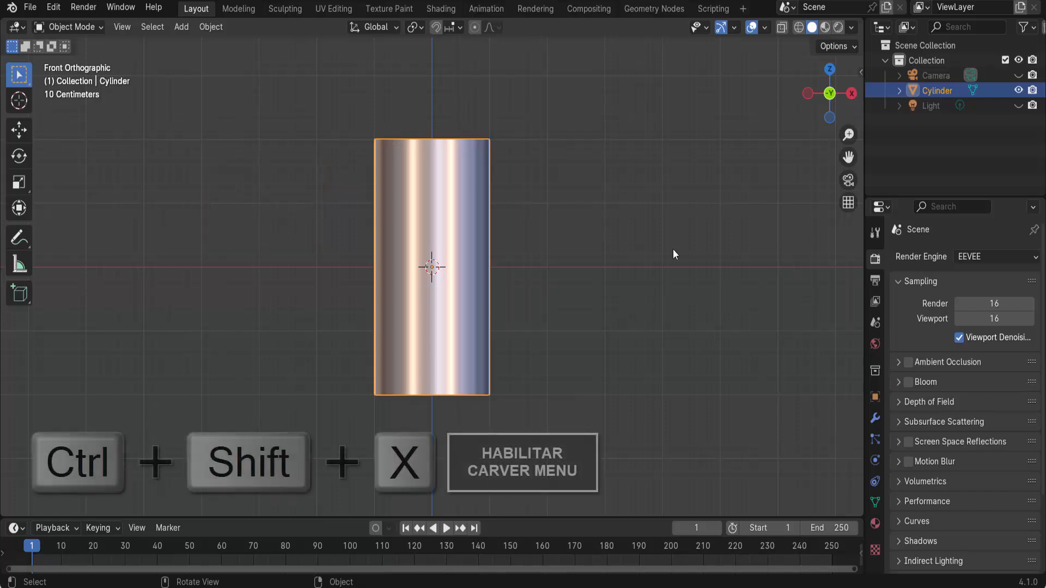
key("ctrl+shift+x")
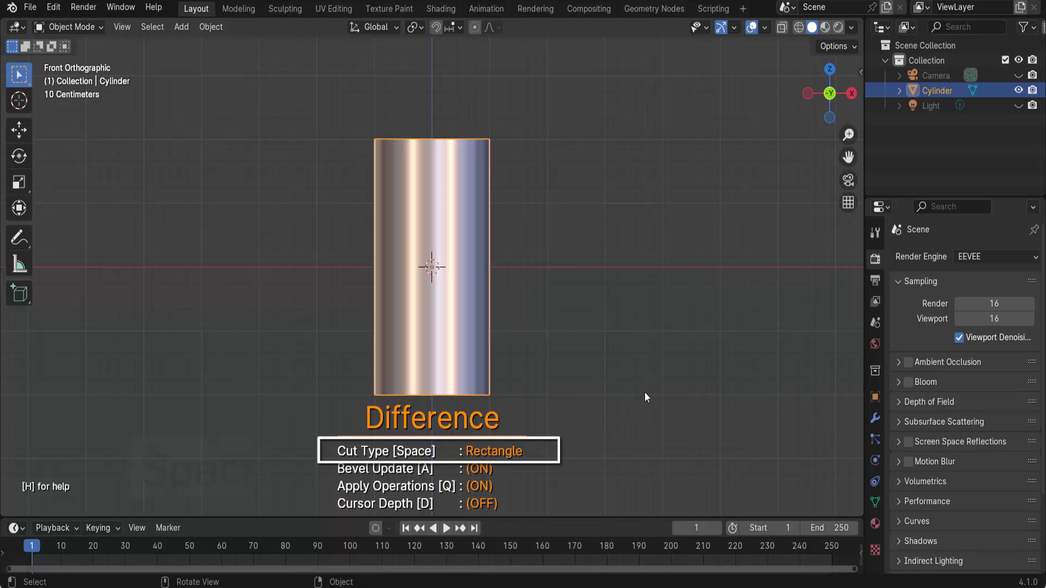
key("space")
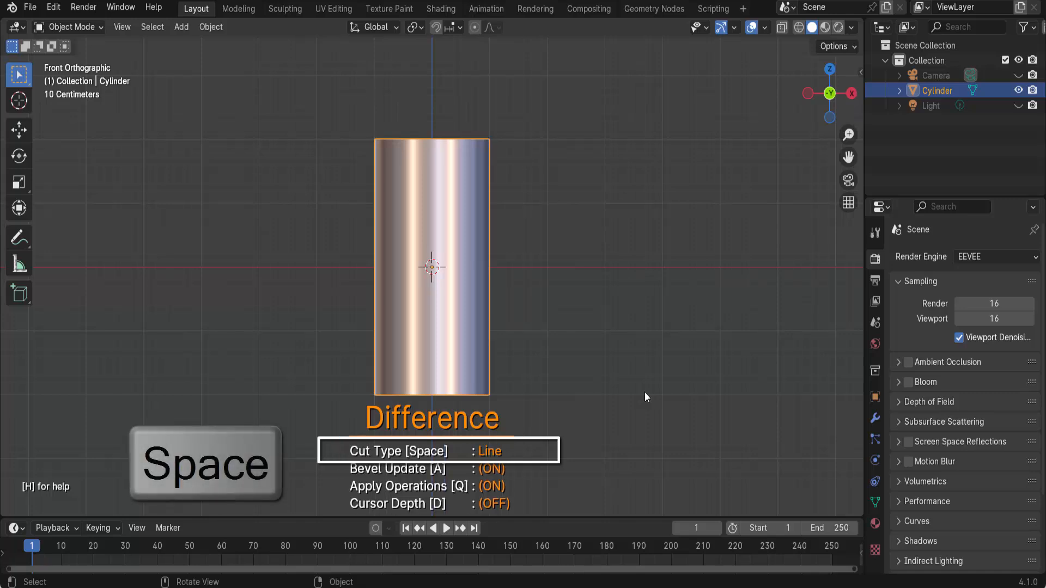
key("space")
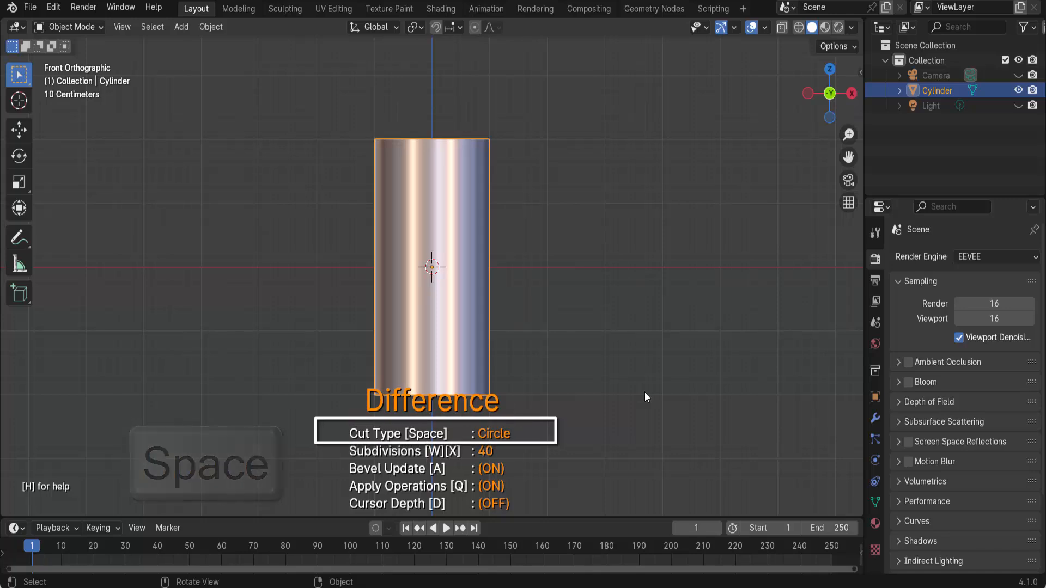
key("space")
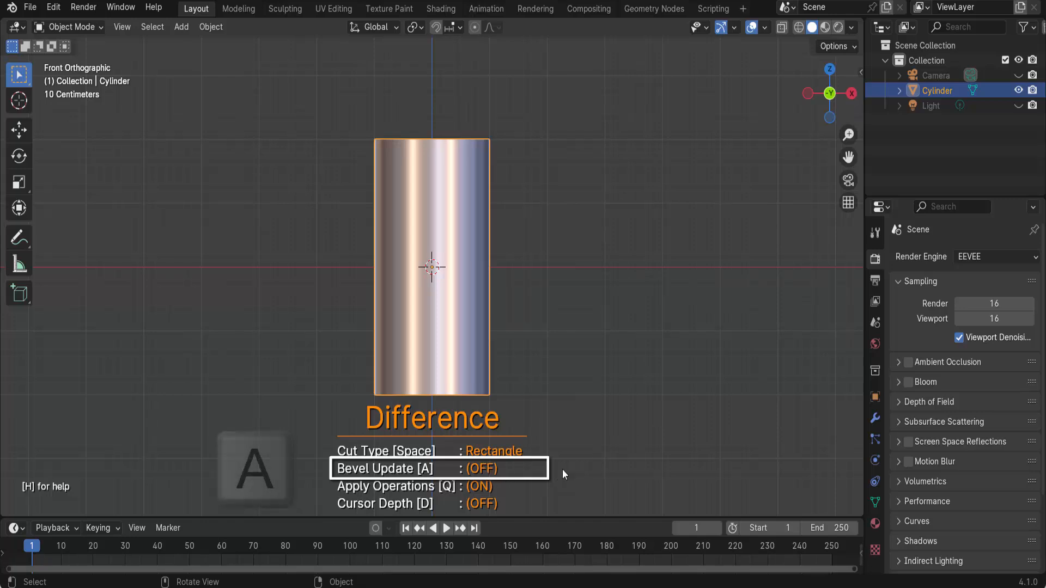
Try Carver's Bevel Update, Apply Operations and Cursor Depth toggles, ending with the first two on and Cursor Depth off.
key("a")
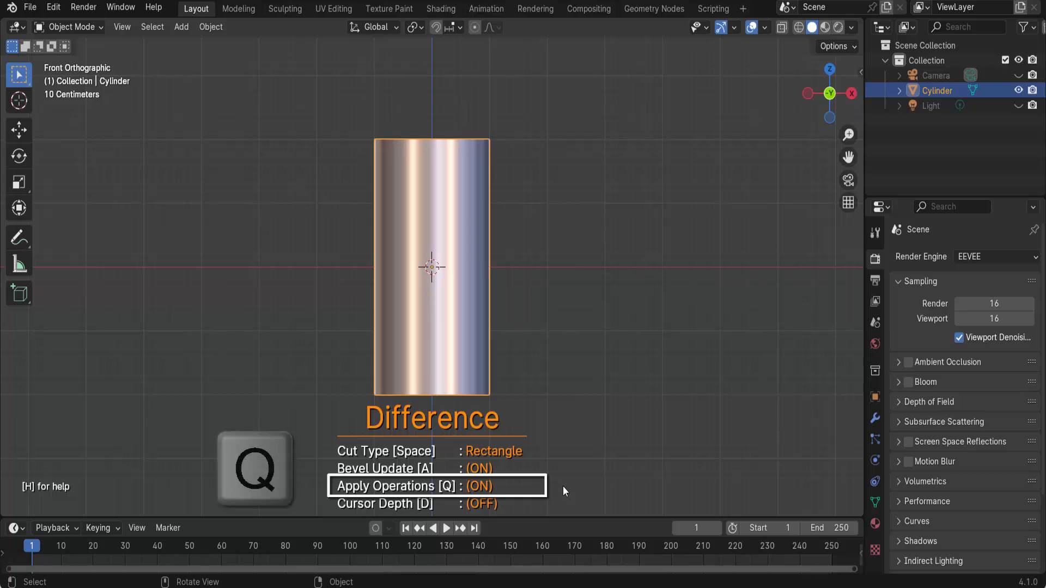
key("q")
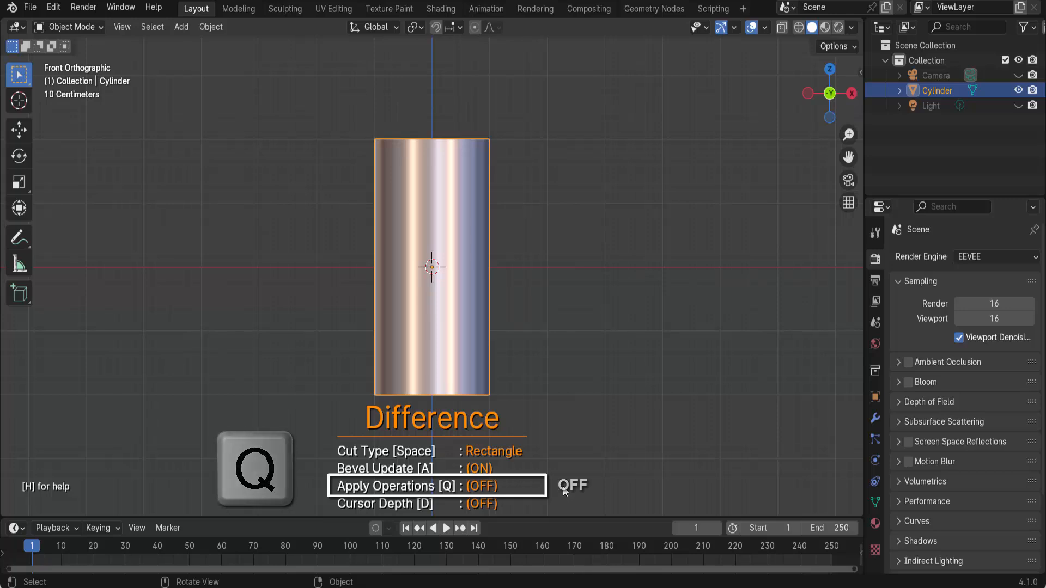
key("q")
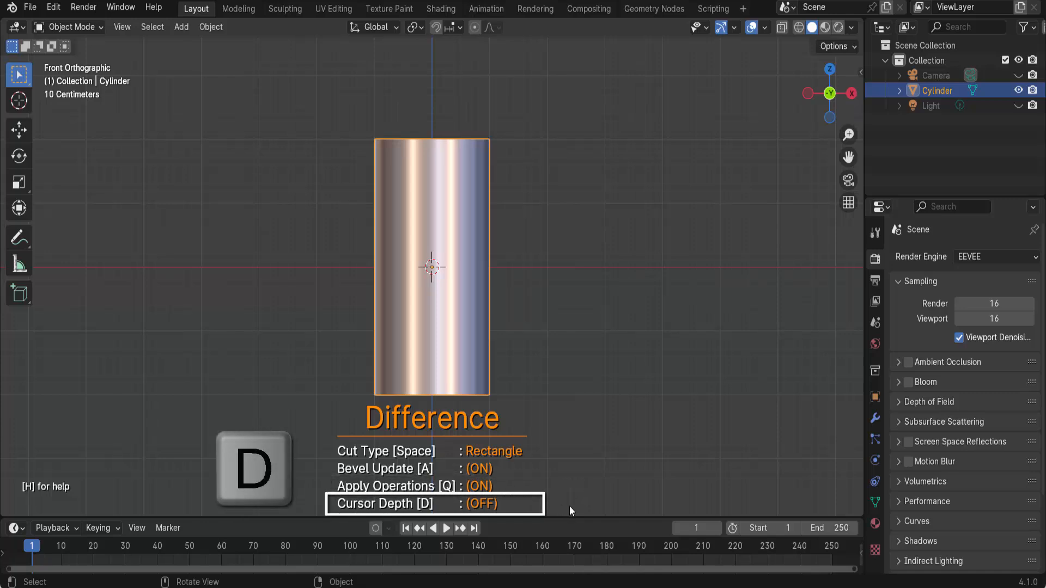
key("d")
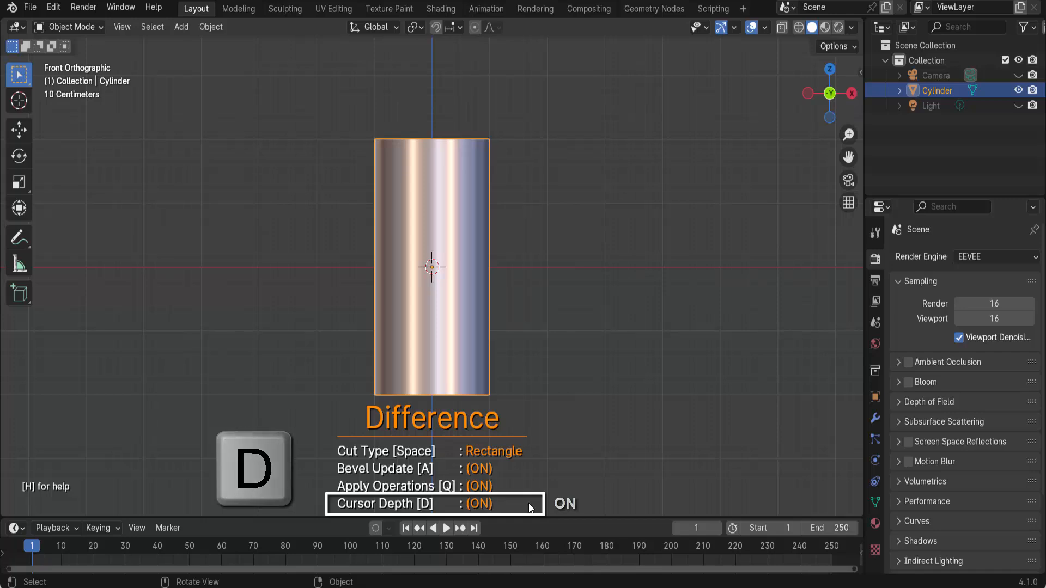
key("d")
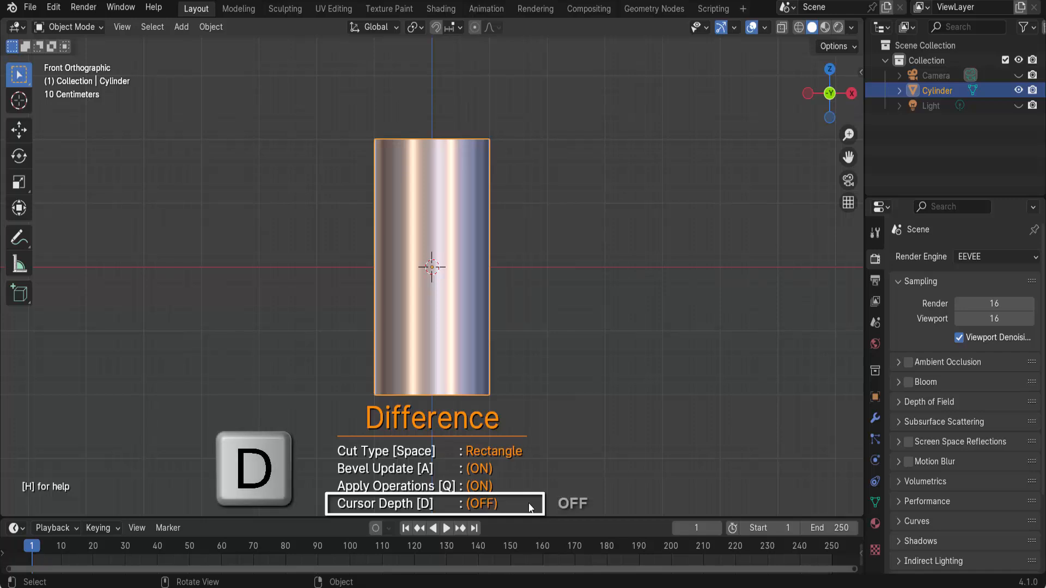
Change Carver's cut type to Circle, and show and hide its on-screen shortcut help.
key("space")
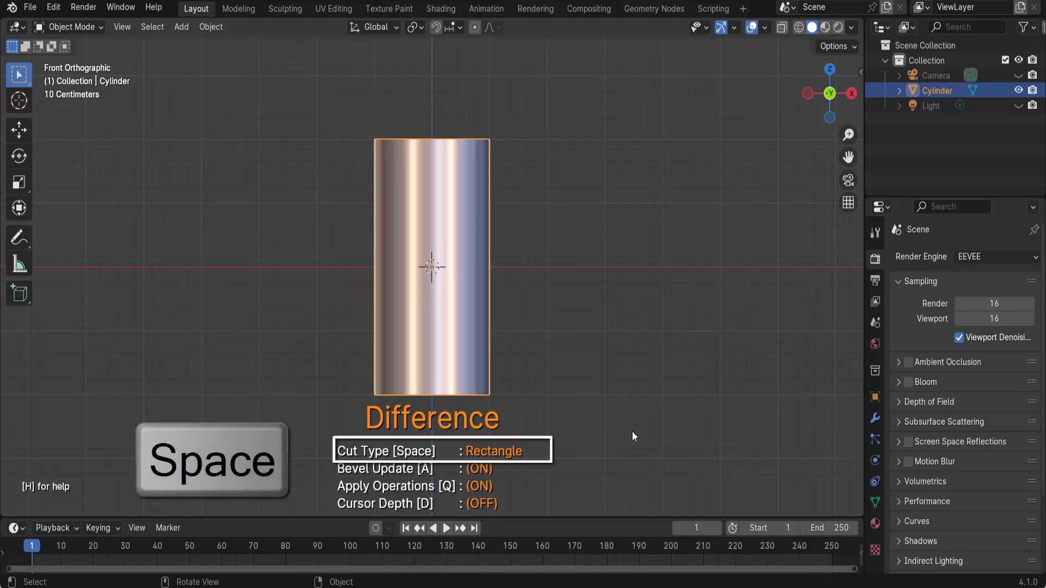
key("space")
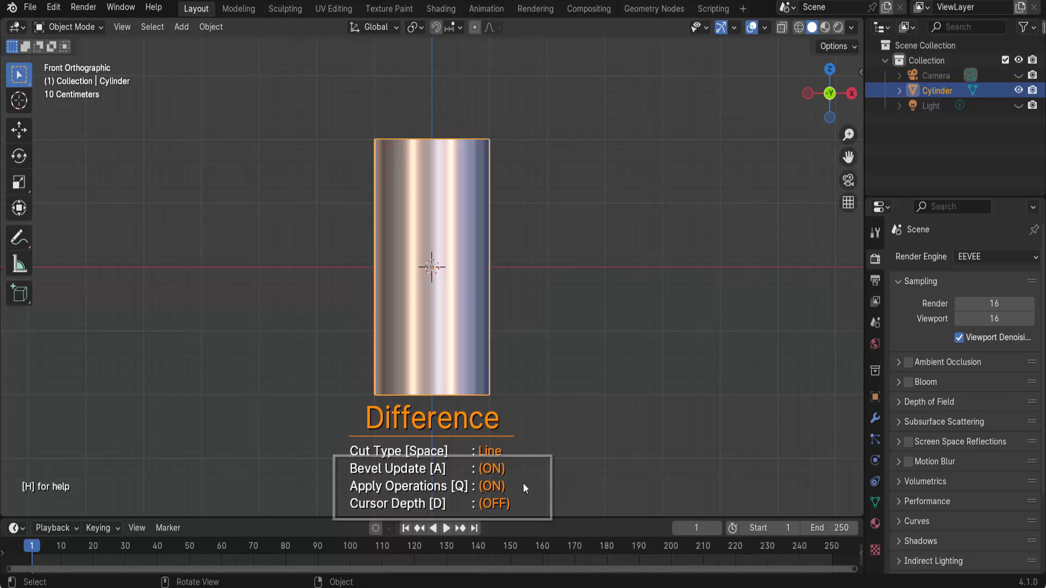
key("space")
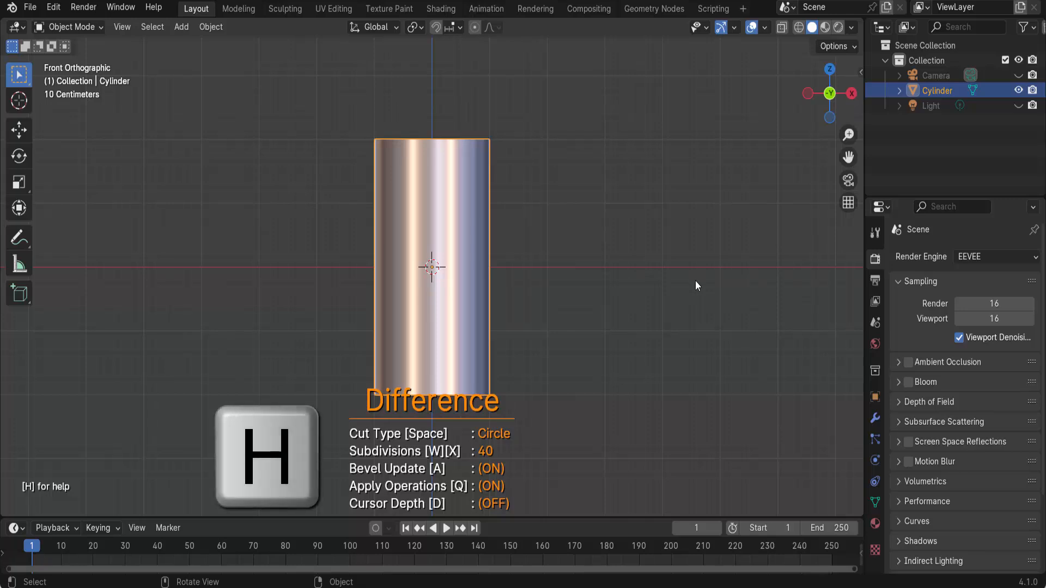
key("h")
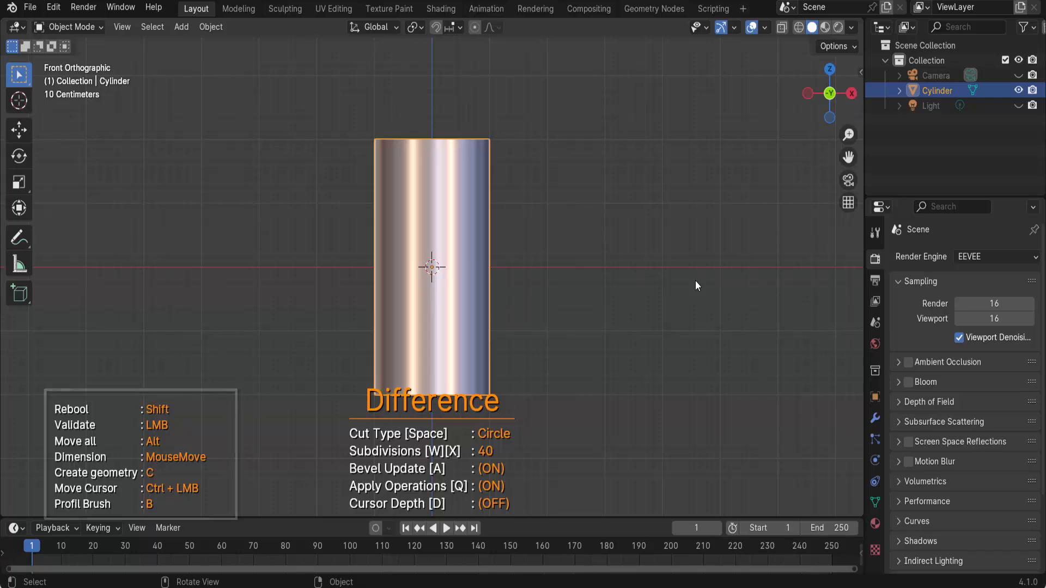
key("h")
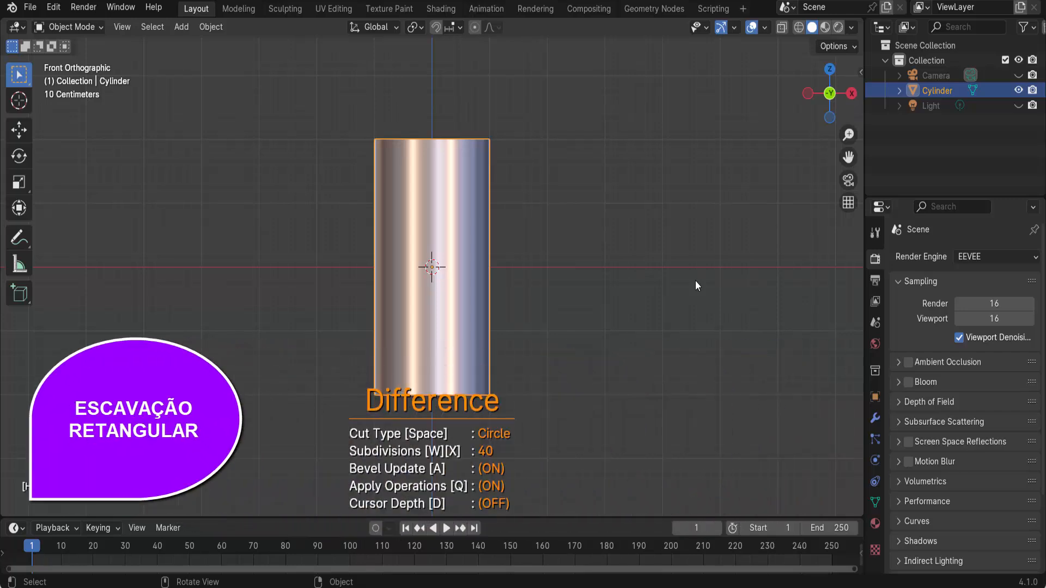
Carve a rectangular band through the upper part of the cylinder using Carver's Rectangle cut in Difference mode, and exit Carver.
key("space")
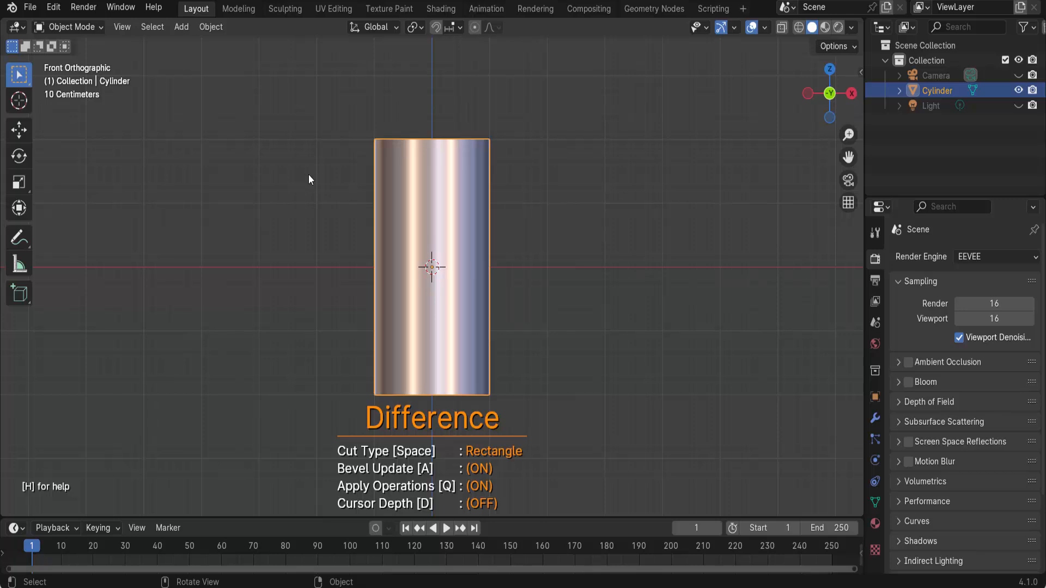
left_click(342, 165)
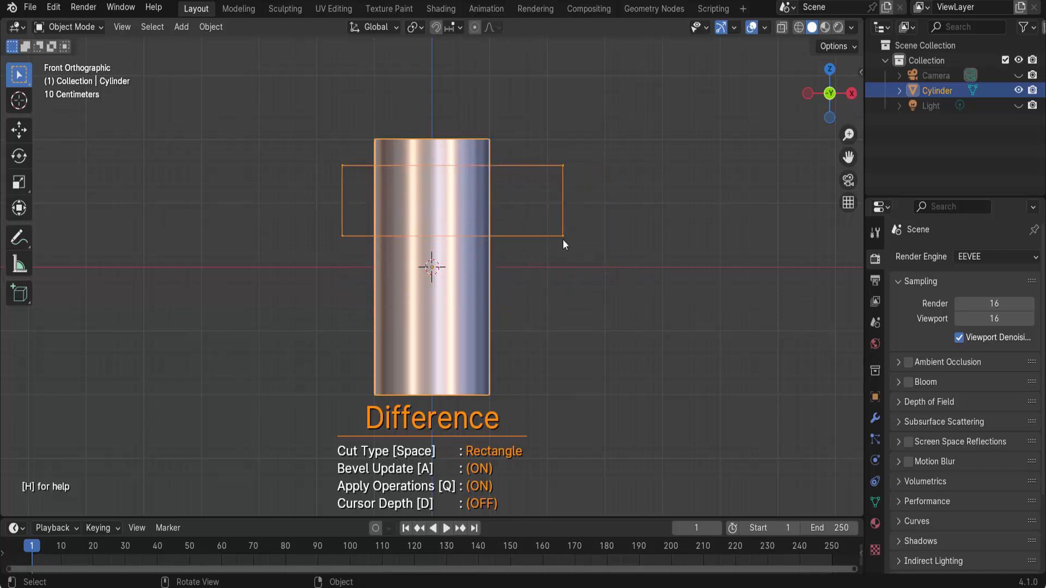
left_click(524, 238)
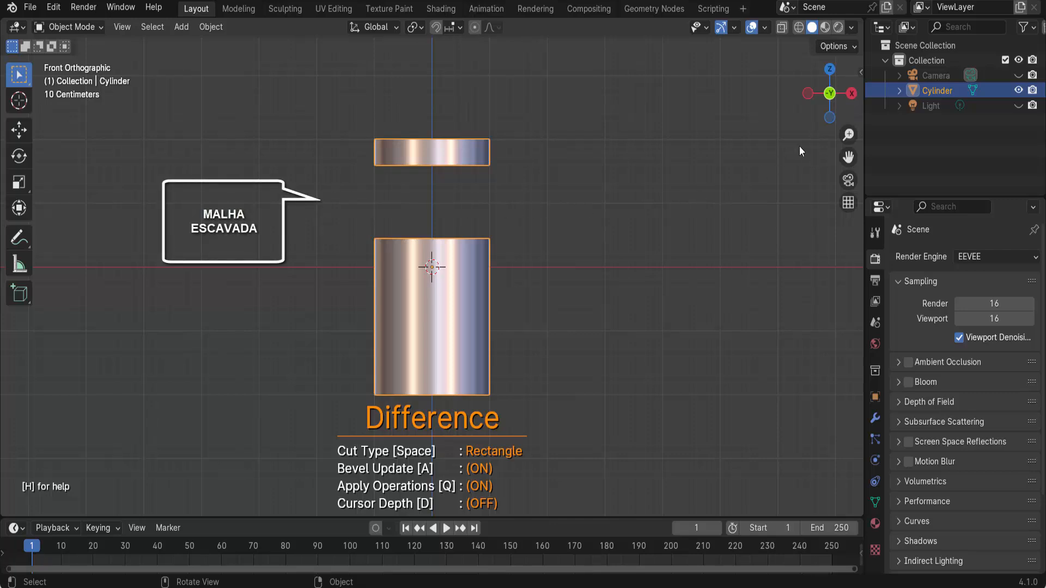
key("Escape")
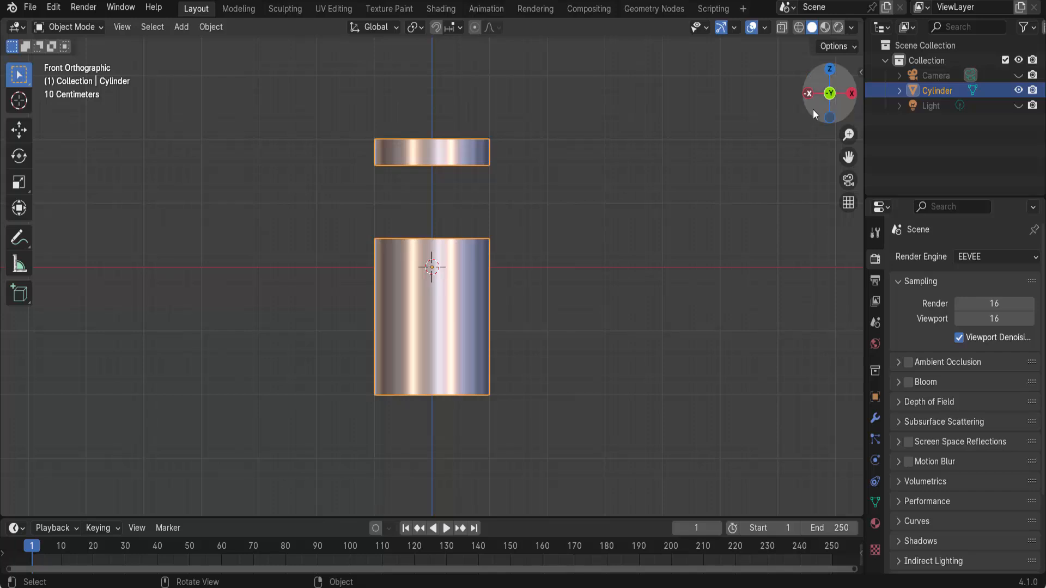
mouse_move(813, 109)
left_mouse_down()
mouse_move(796, 99)
mouse_move(801, 135)
mouse_move(798, 106)
left_mouse_up()
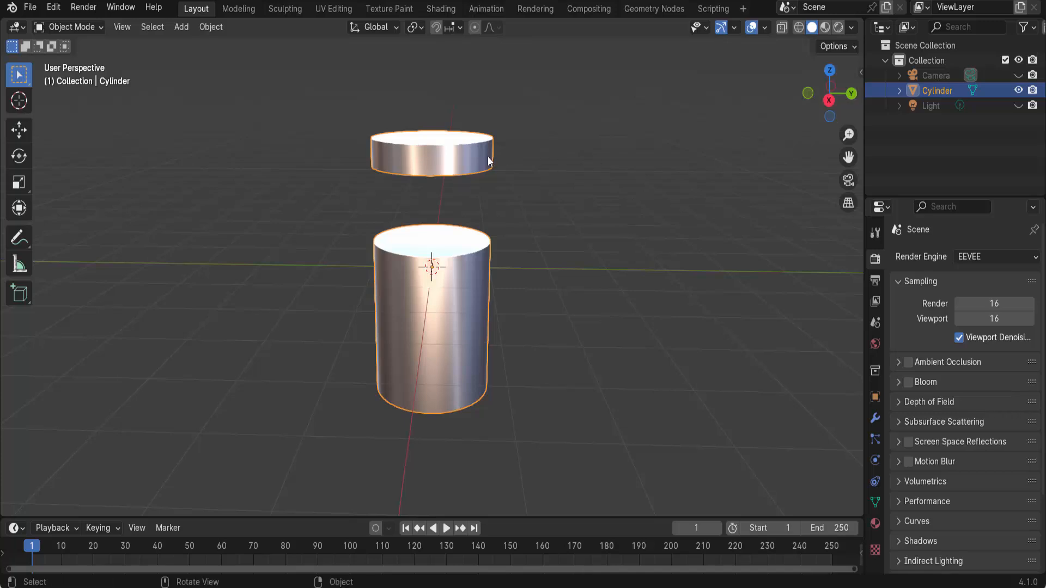
In Edit Mode, select the detached upper disc and separate the selection into its own object.
left_click(74, 27)
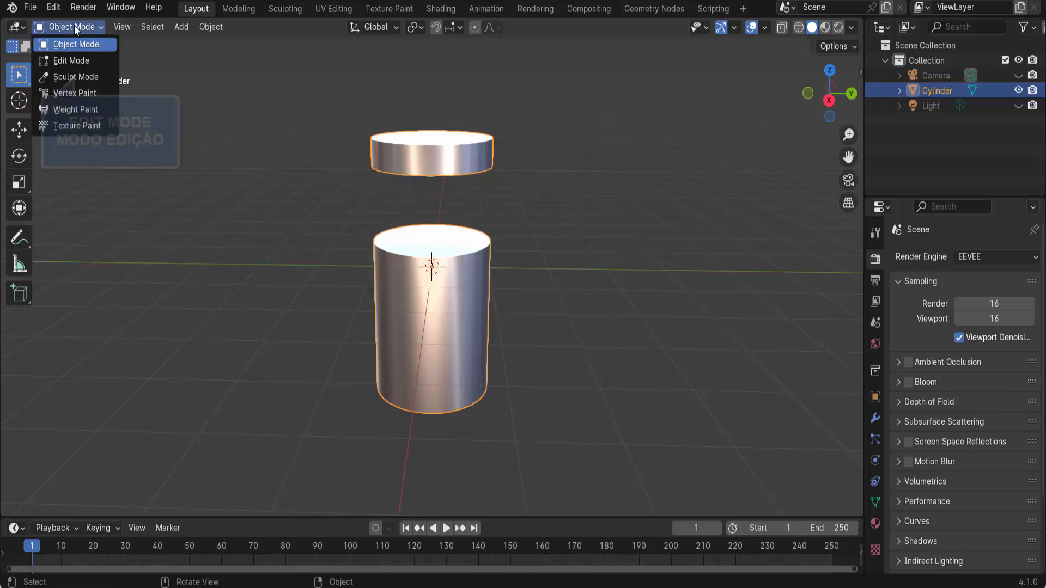
left_click(73, 59)
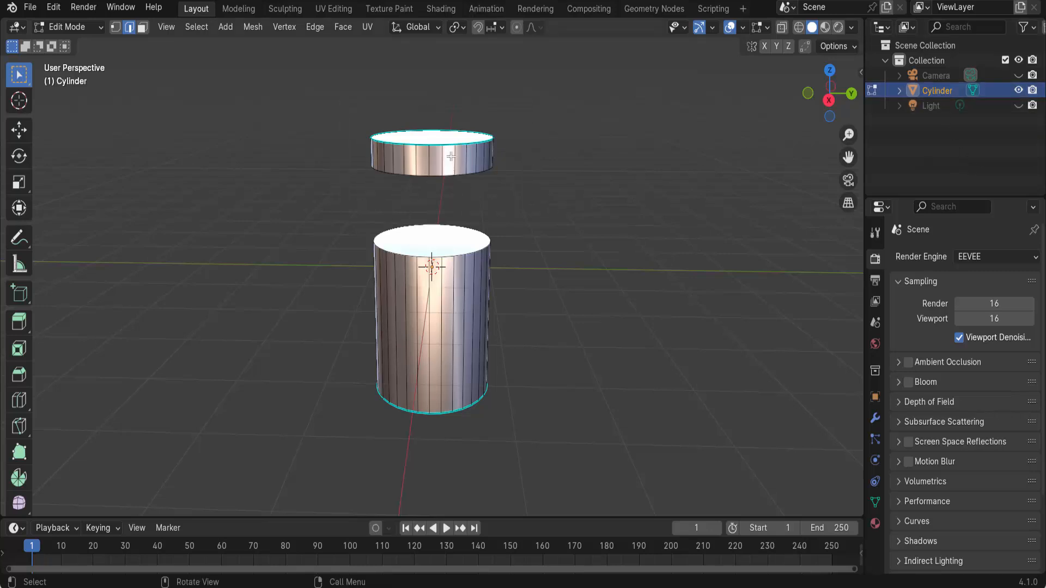
key("l")
key("l")
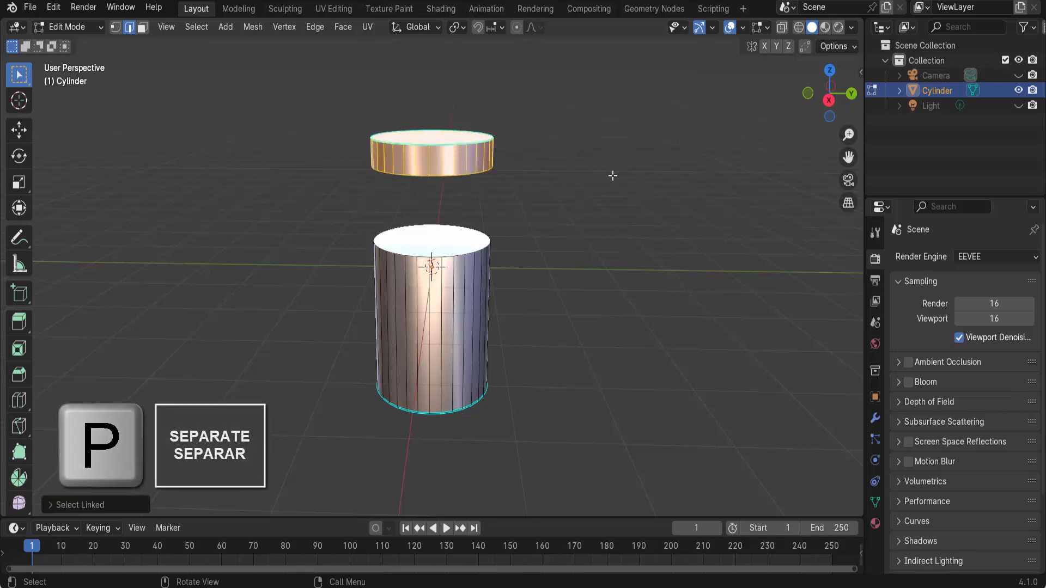
key("p")
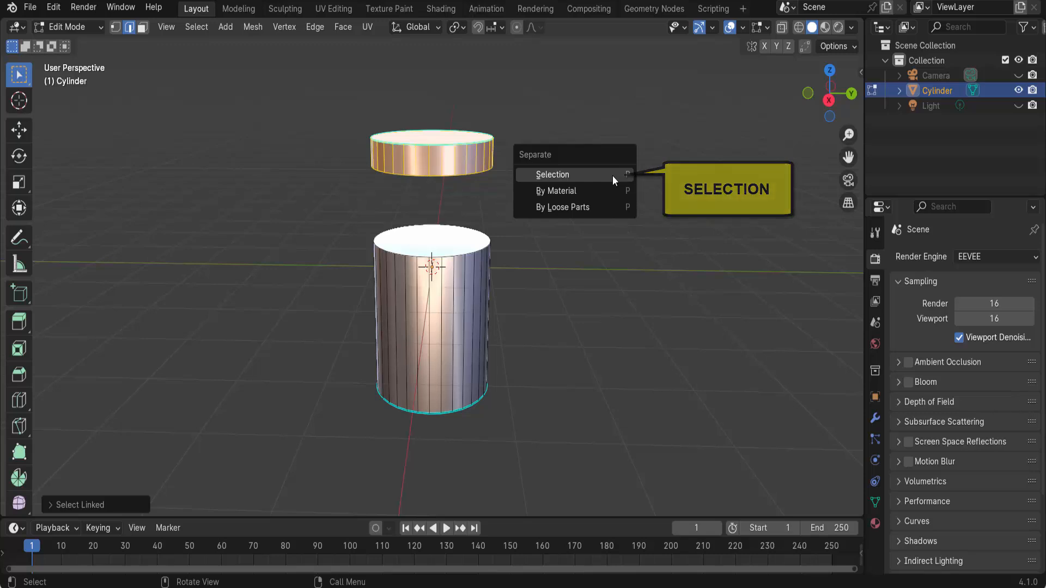
left_click(612, 175)
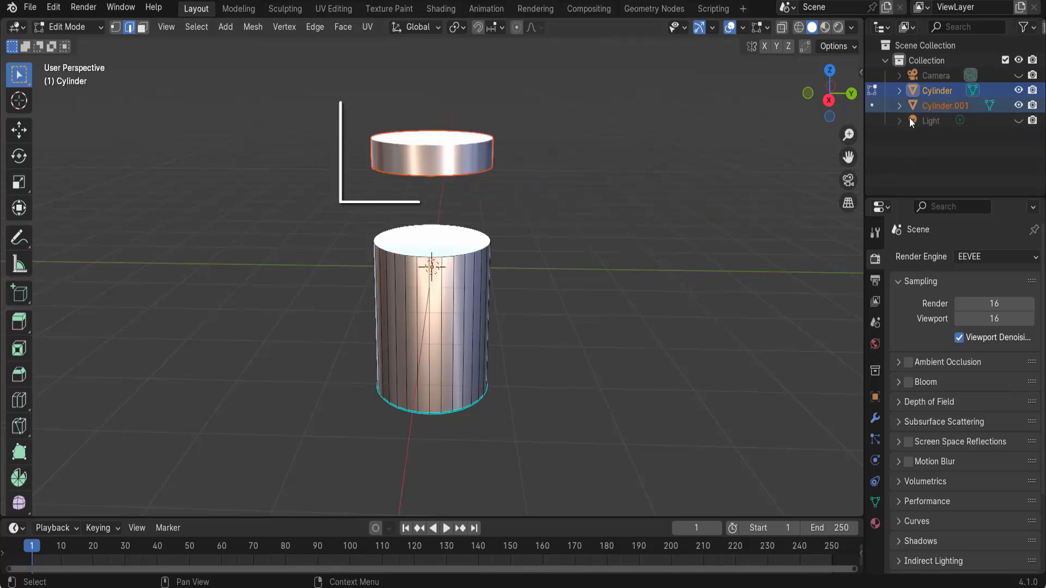
Return to Object Mode and try moving the separated disc on its own.
left_click(78, 27)
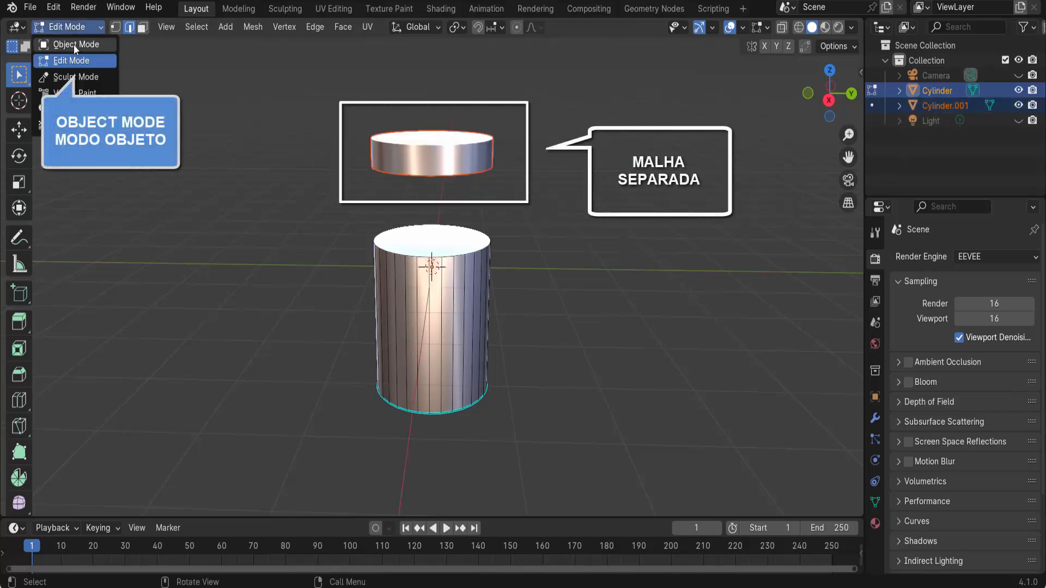
left_click(74, 44)
left_click(436, 151)
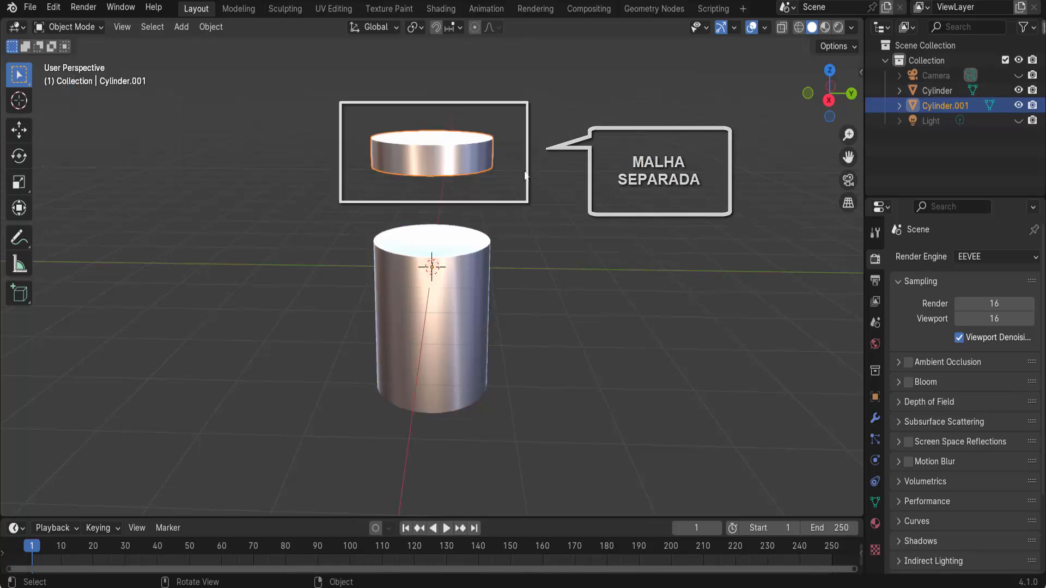
key("g")
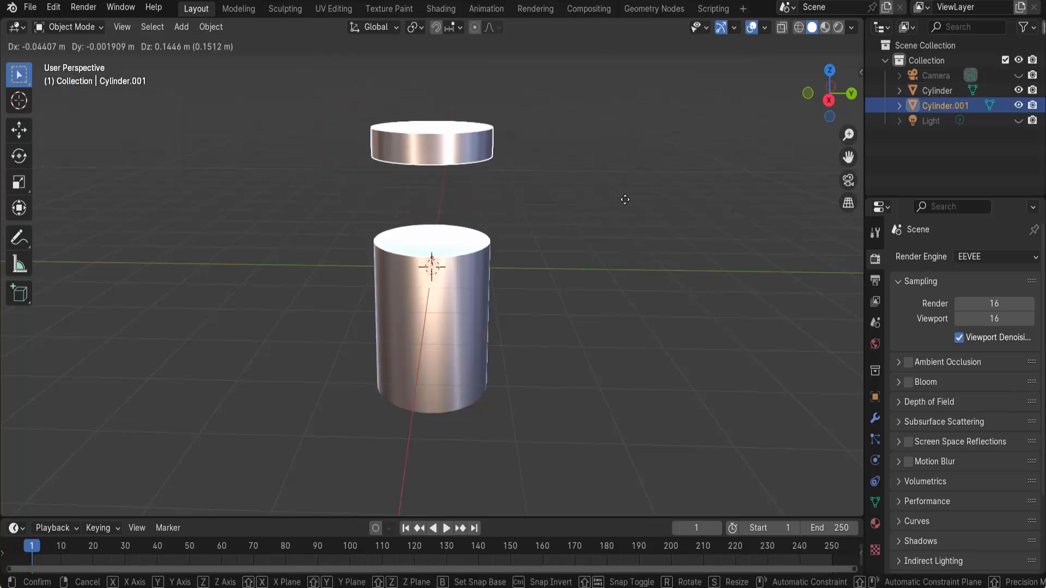
left_click(618, 203)
Undo the disc's move, its separation and the rectangular cut to restore the whole cylinder.
key("ctrl+z")
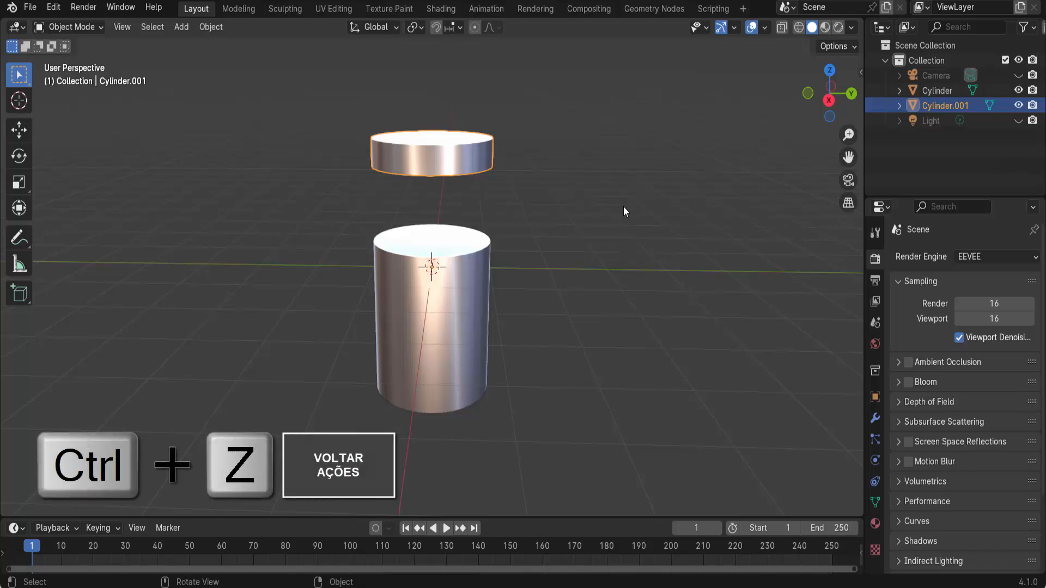
key("ctrl+z")
key("ctrl+z")
key("ctrl+z")
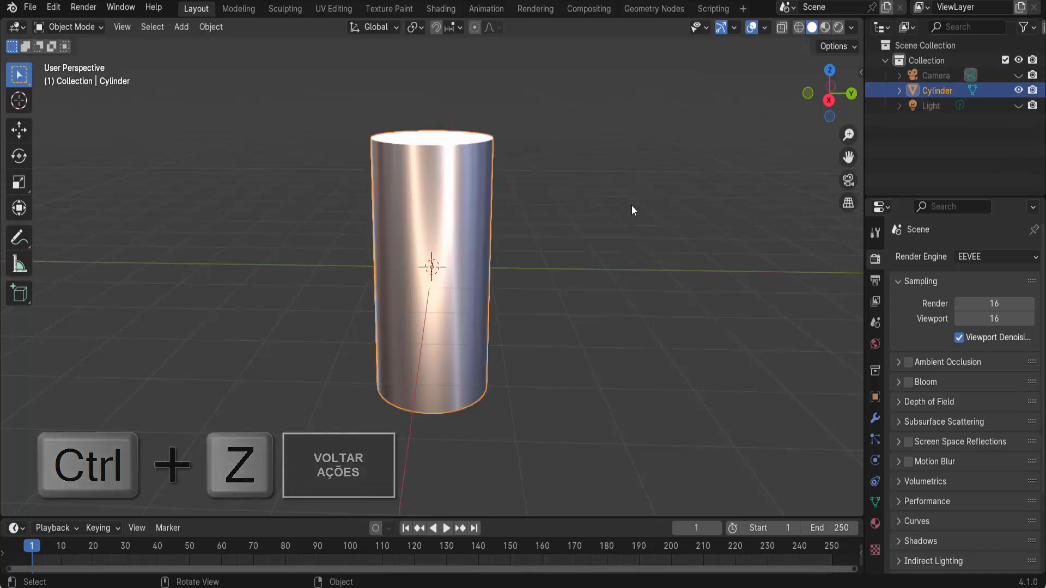
From the front view, cut a rectangular block out of the cylinder's right half with Carver's Rebool mode, and exit Carver.
left_click(808, 94)
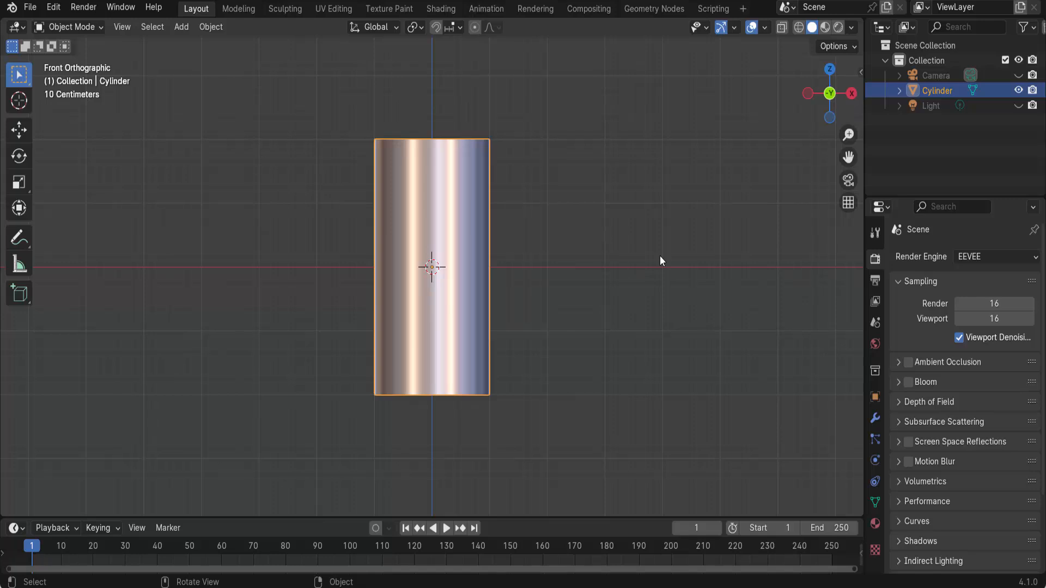
key("ctrl+shift+x")
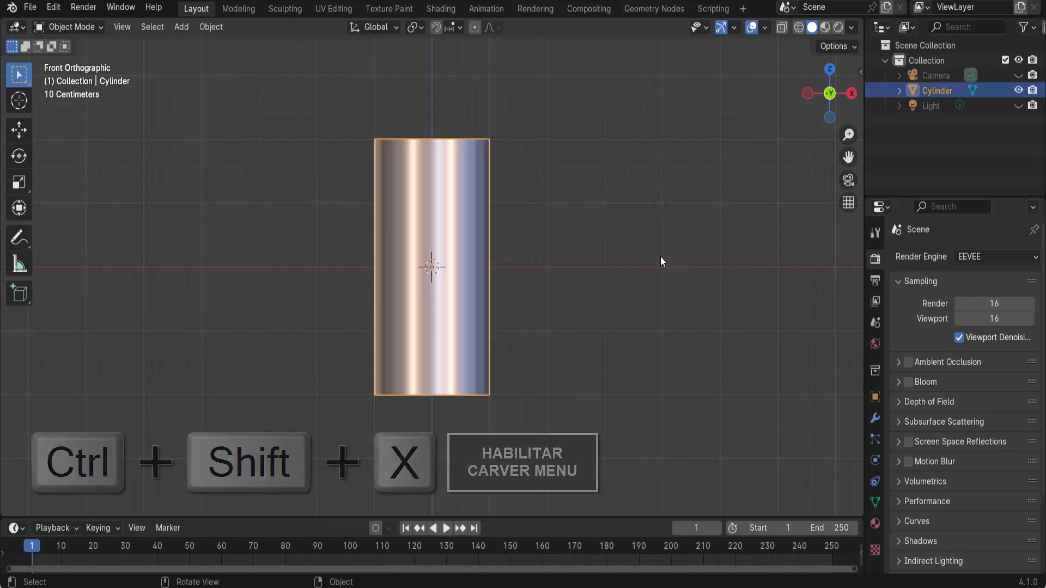
key("ctrl+shift+x")
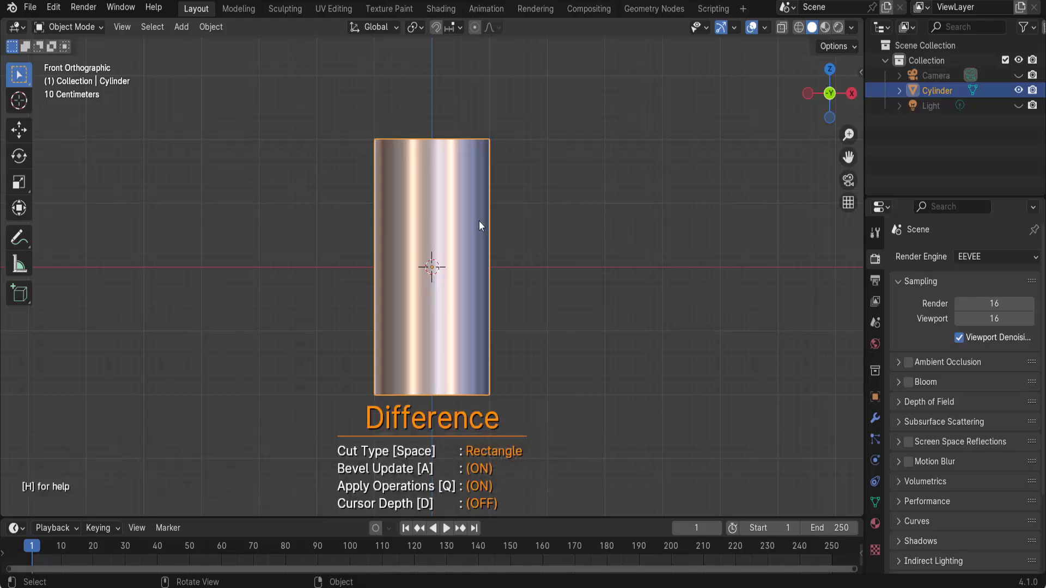
key("shift")
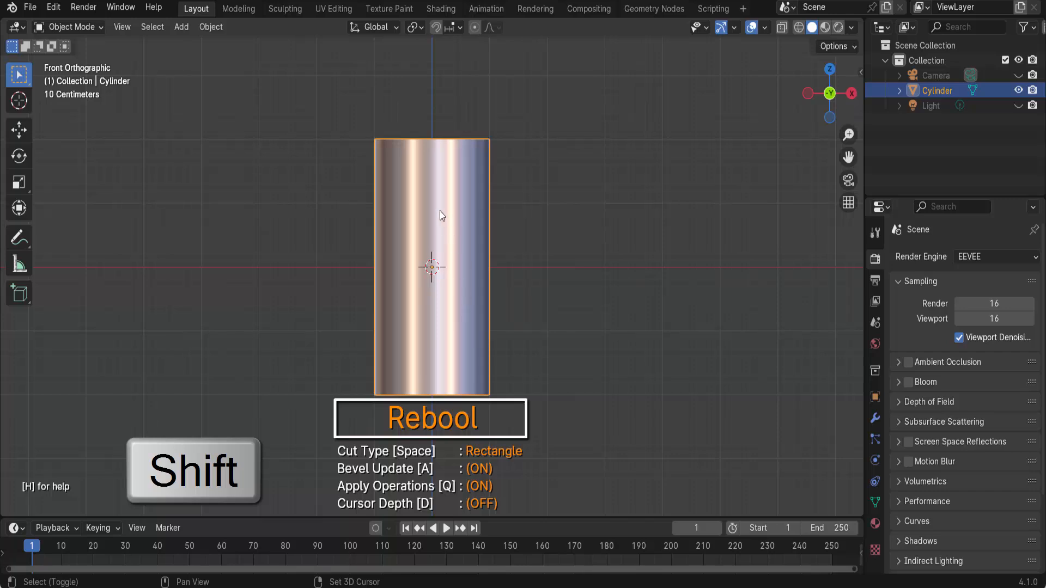
mouse_move(434, 193)
left_mouse_down("shift")
mouse_move(445, 228)
mouse_move(511, 267)
mouse_move(550, 267)
left_mouse_up("shift")
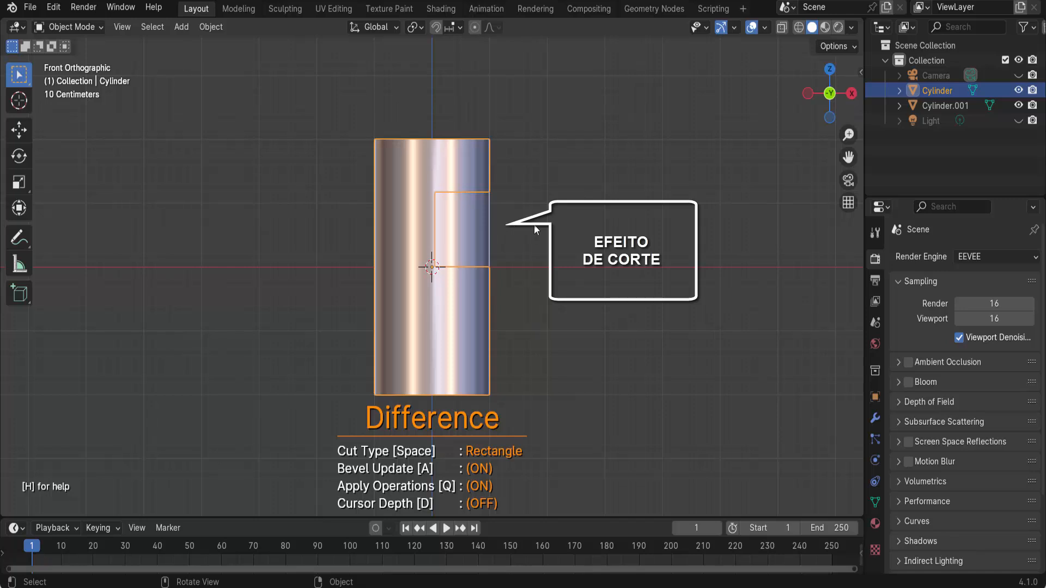
left_click(816, 110)
key("Escape")
right_click(711, 170)
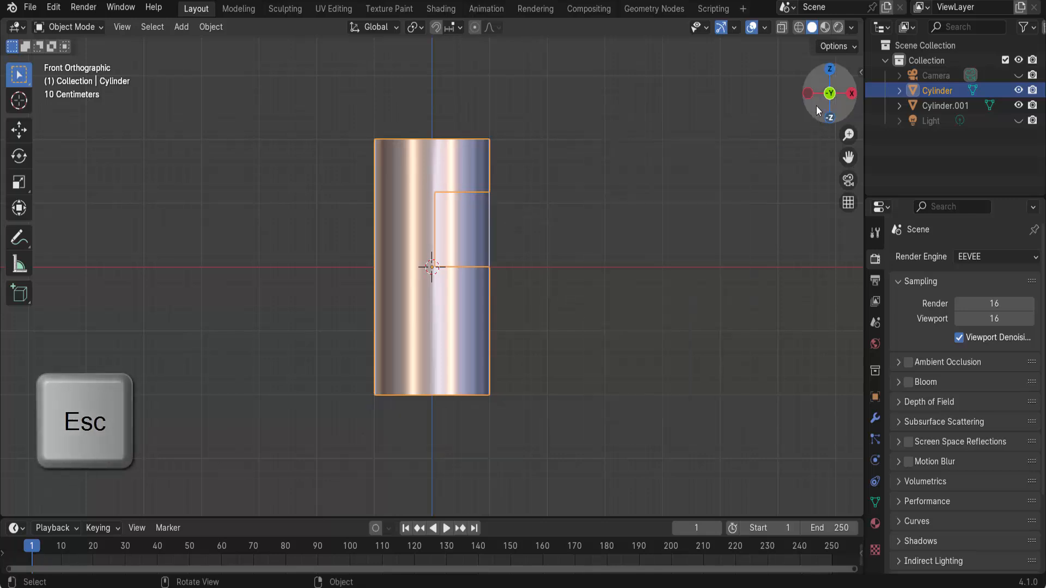
Select the block cut from the cylinder and move it along the Y axis until it is clear behind the cylinder.
left_click_drag(816, 106, 737, 129)
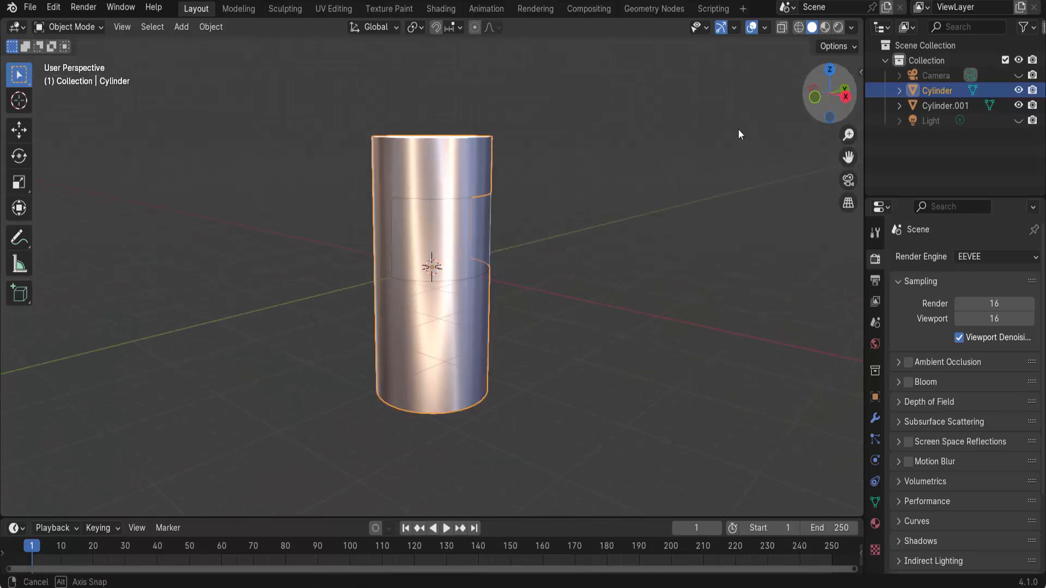
left_click(455, 230)
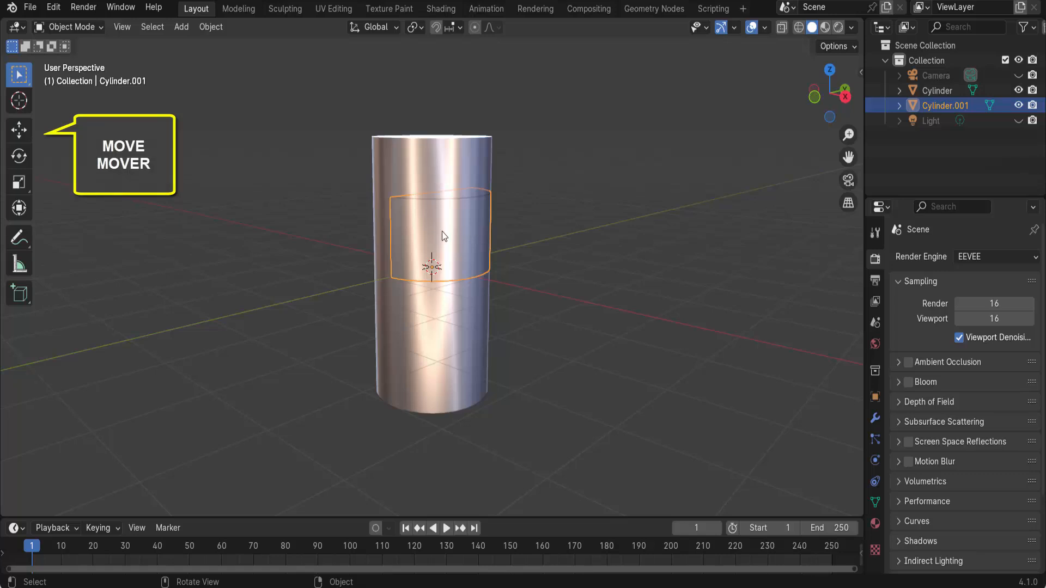
left_click(20, 131)
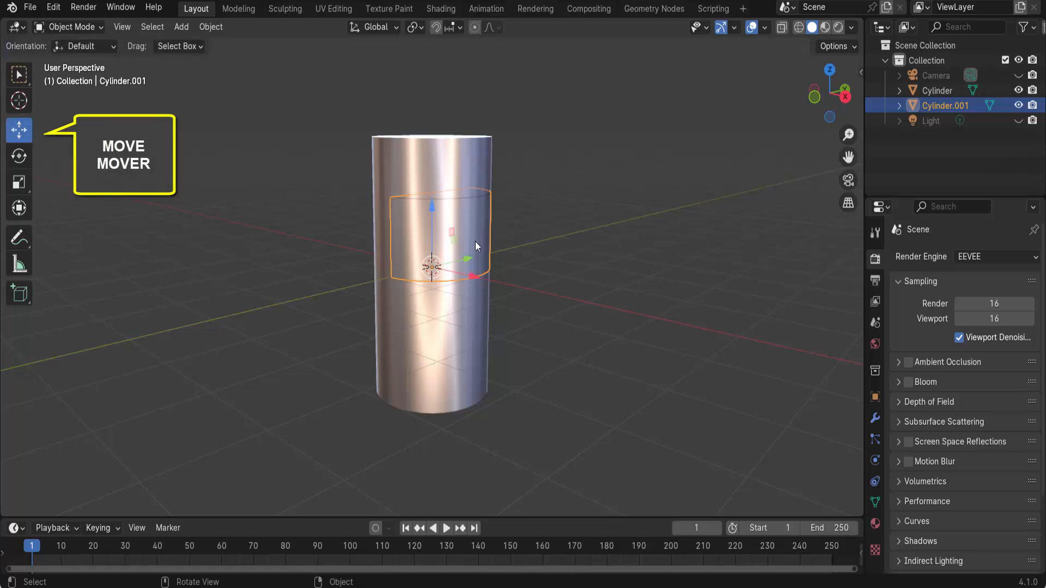
left_click_drag(469, 254, 602, 231)
key("g")
key("y")
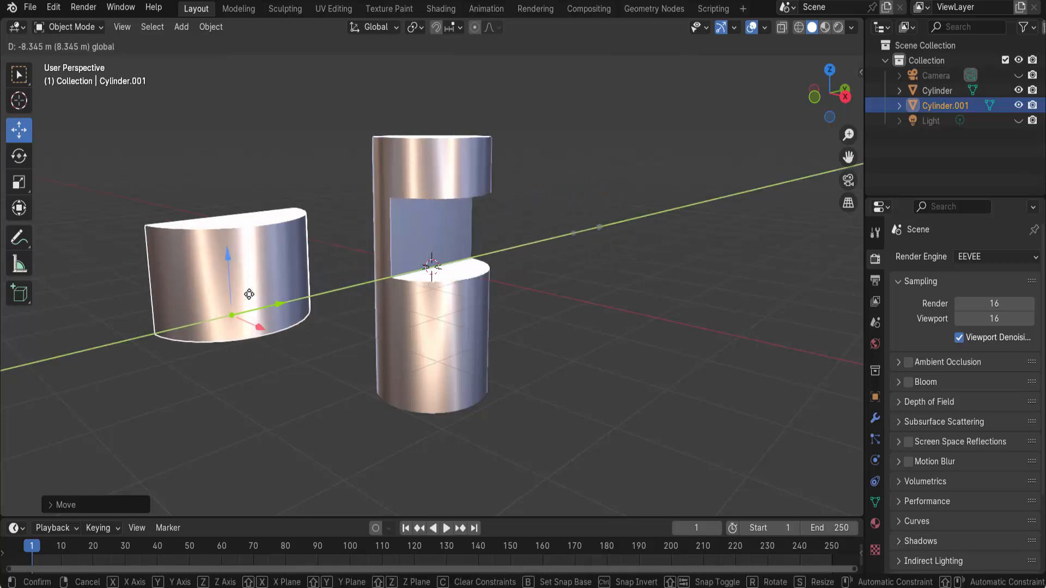
left_click(573, 207)
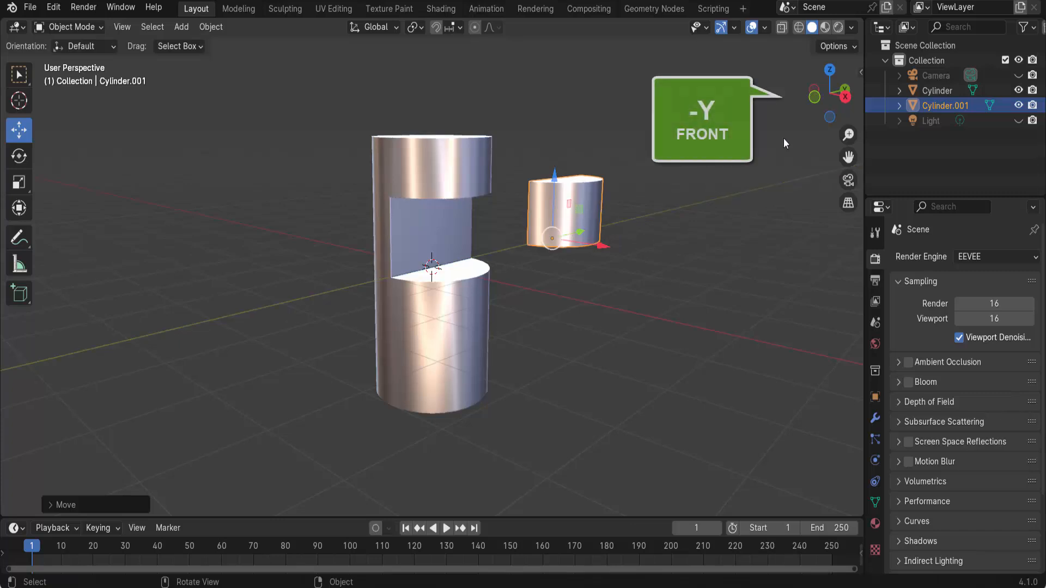
Undo the block's moves and the Rebool cut, with the cylinder in front view.
left_click(816, 100)
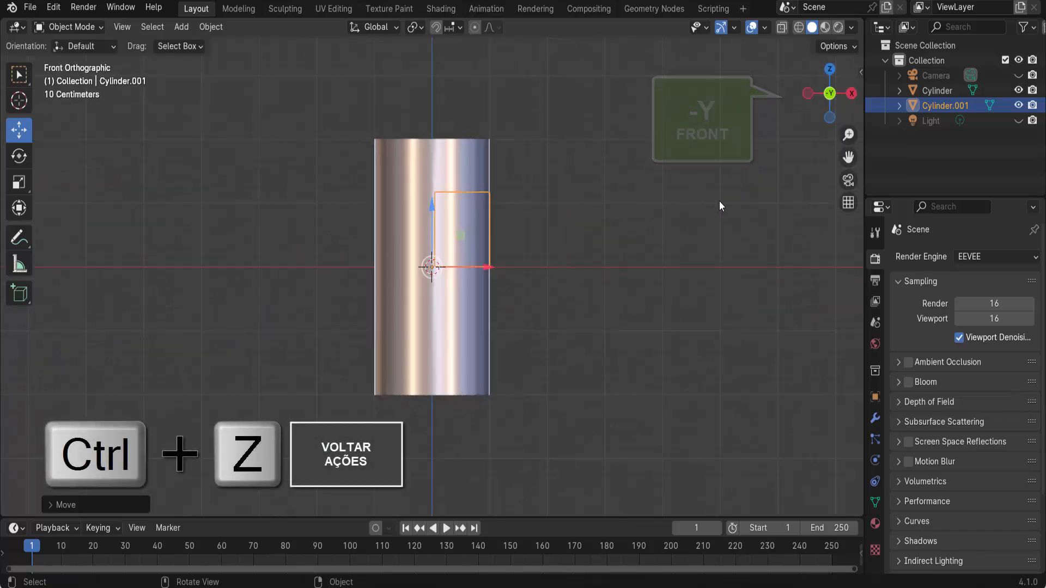
key("ctrl+z")
key("ctrl+z")
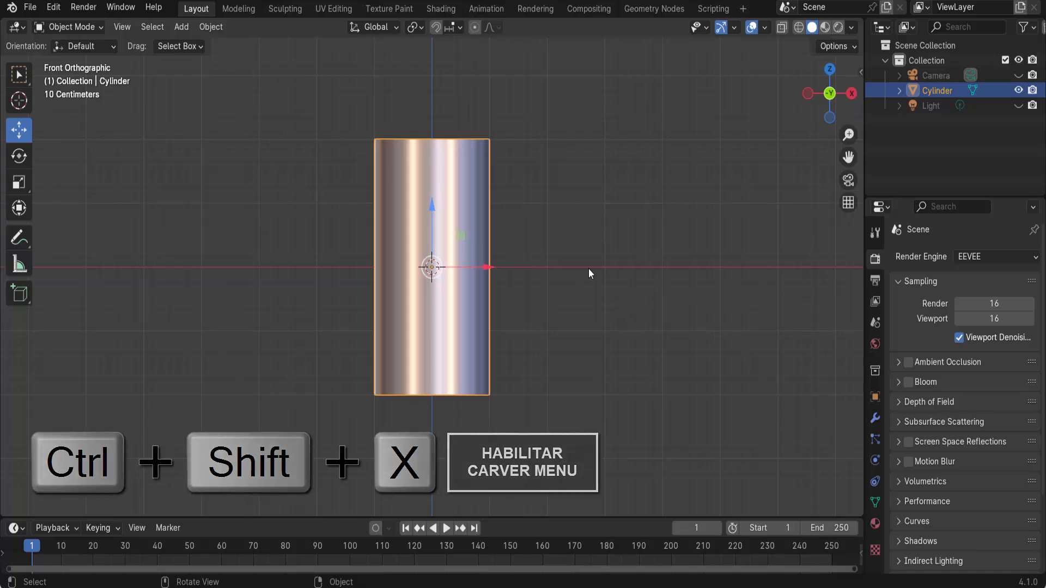
Carve a narrow diagonal strip across the cylinder with Carver's Line cut type in Difference mode, sloping down from left to right.
key("ctrl+shift+x")
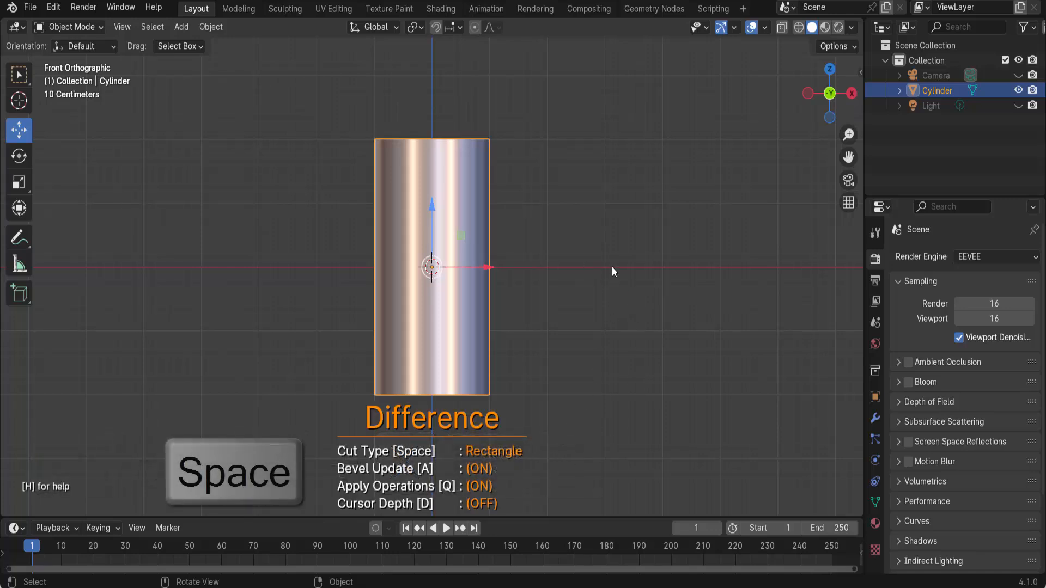
key("space")
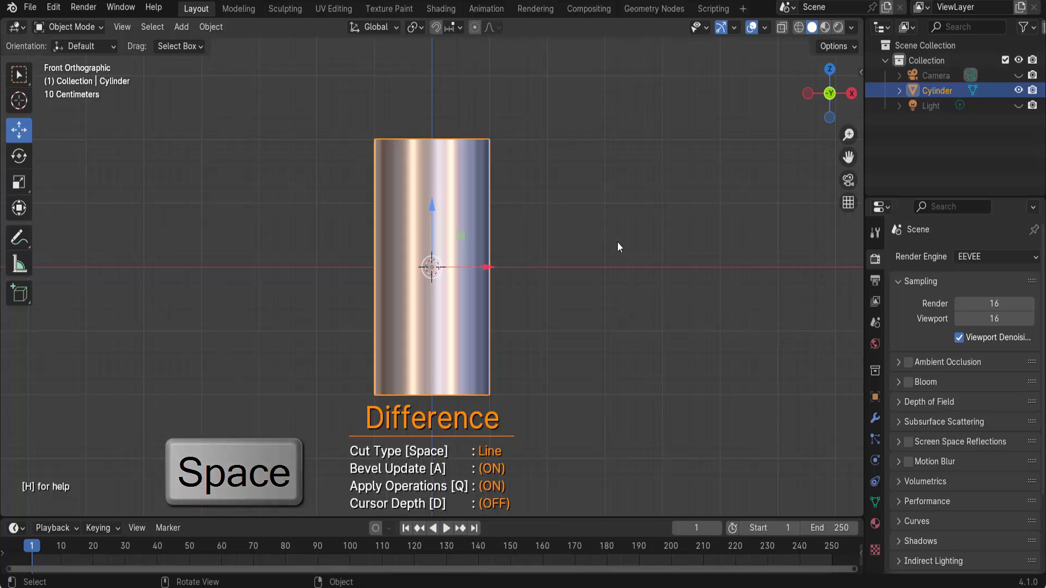
left_click(328, 188)
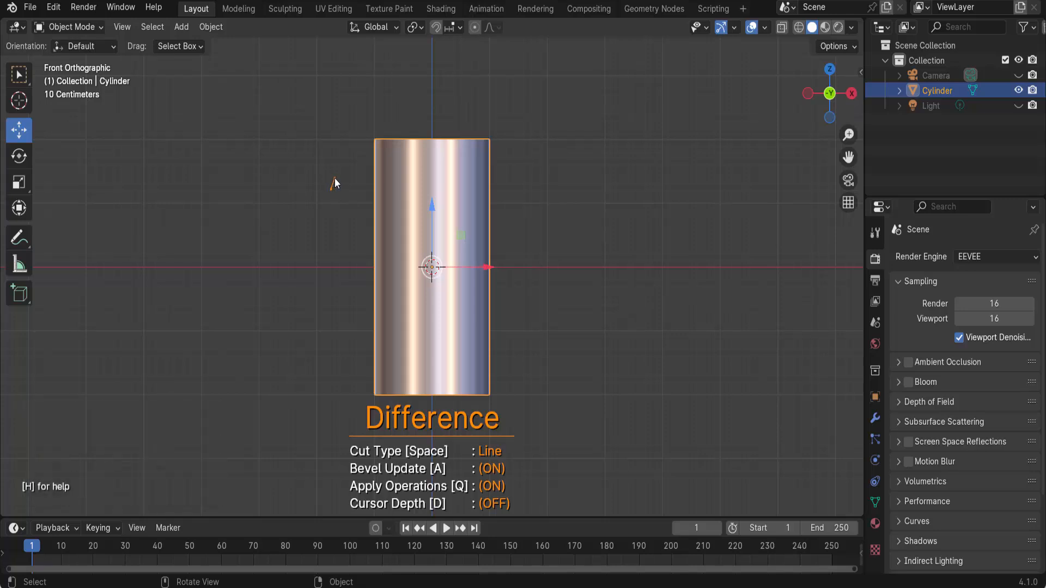
left_click(335, 179)
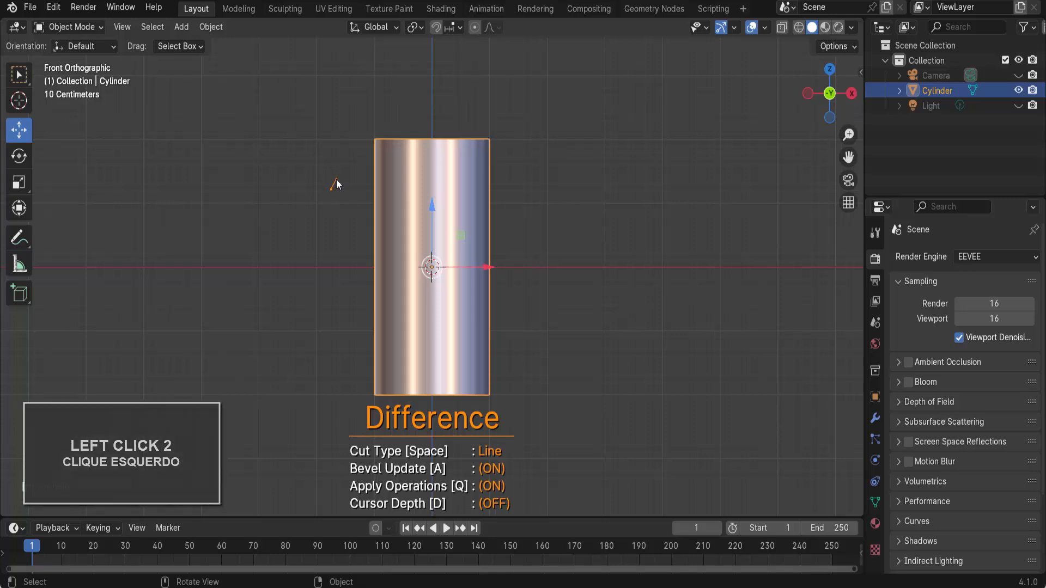
left_click(537, 286)
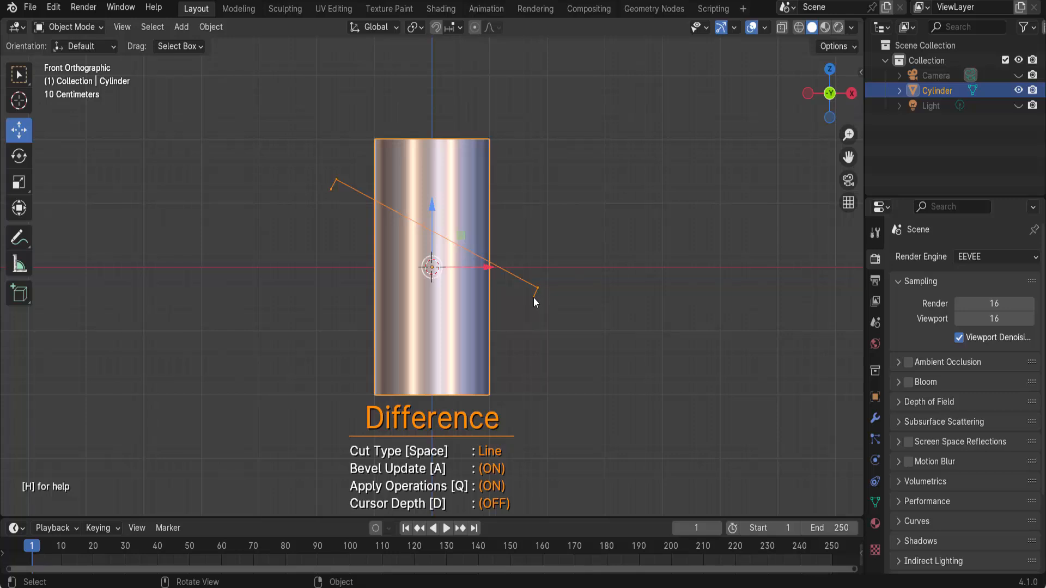
left_click(533, 298)
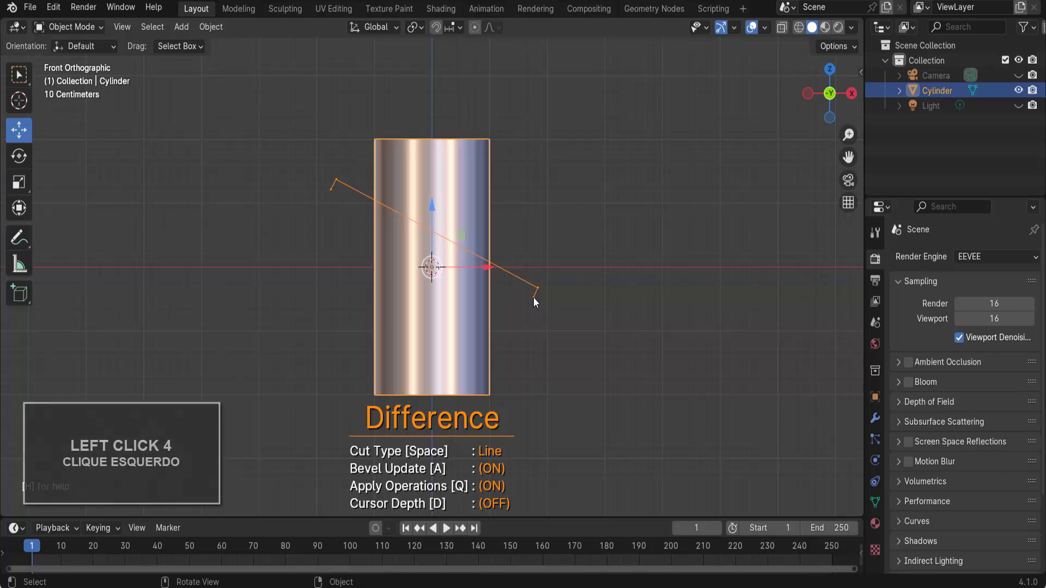
key("space")
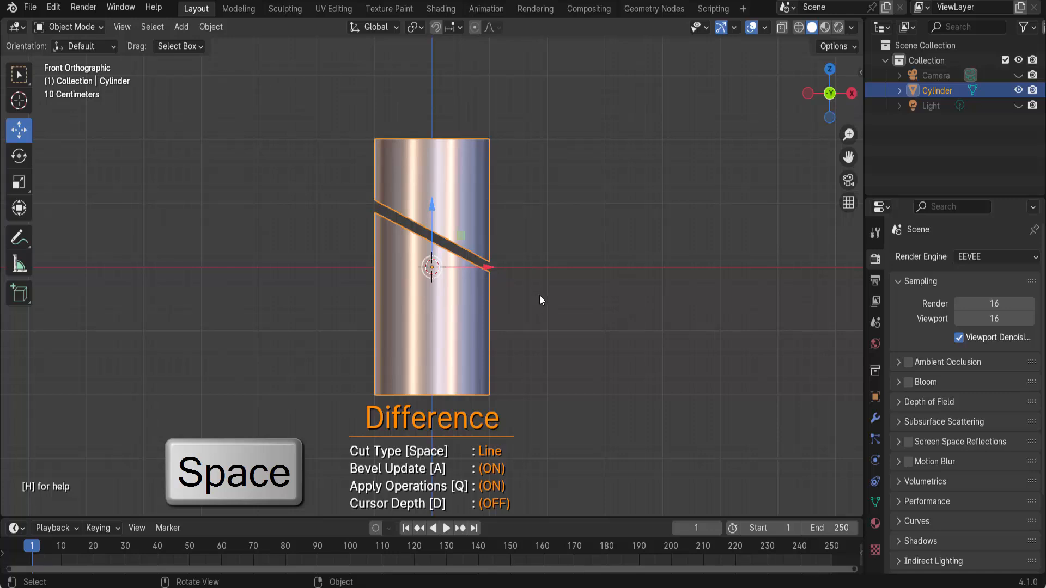
Exit Carver and undo the diagonal Line cut, with the cylinder in front view.
middle_click_drag(613, 247, 578, 244)
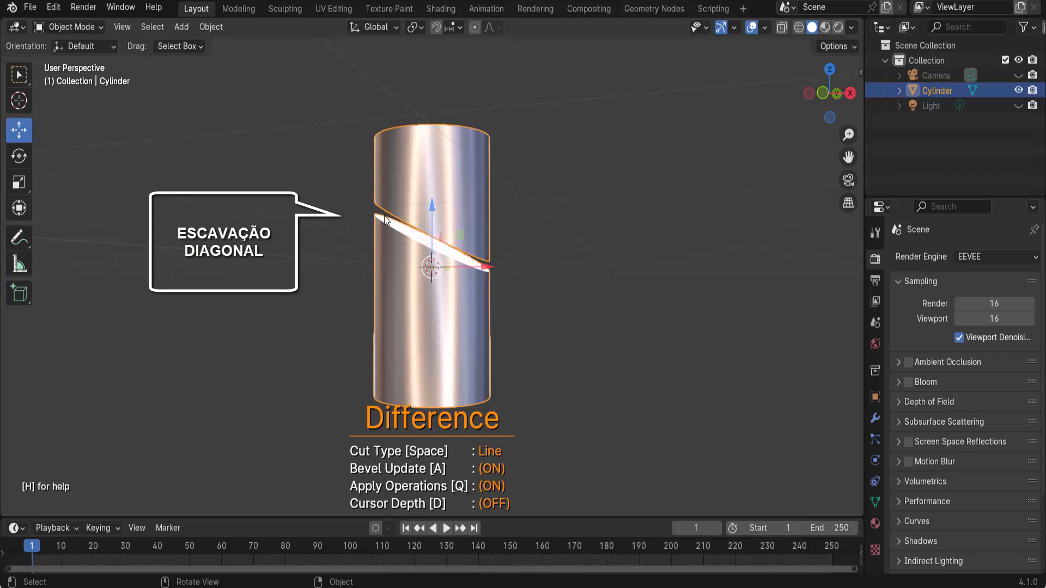
key("Escape")
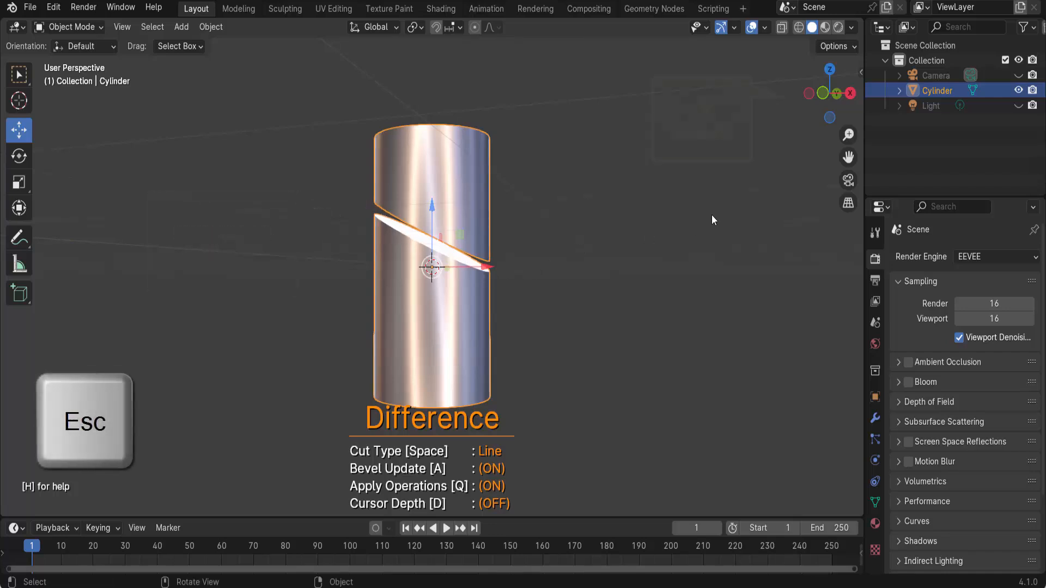
left_click(822, 93)
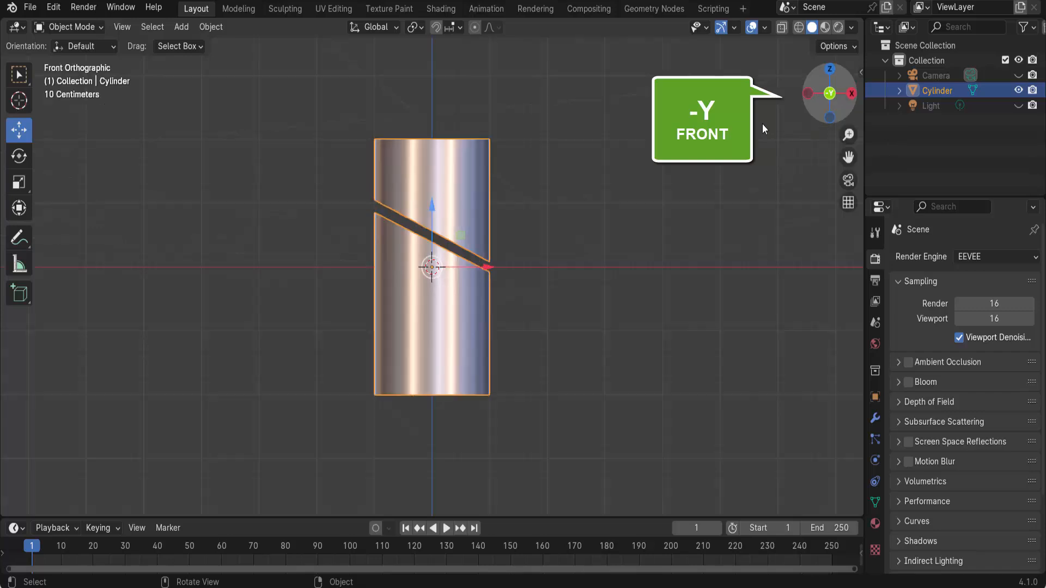
key("ctrl+z")
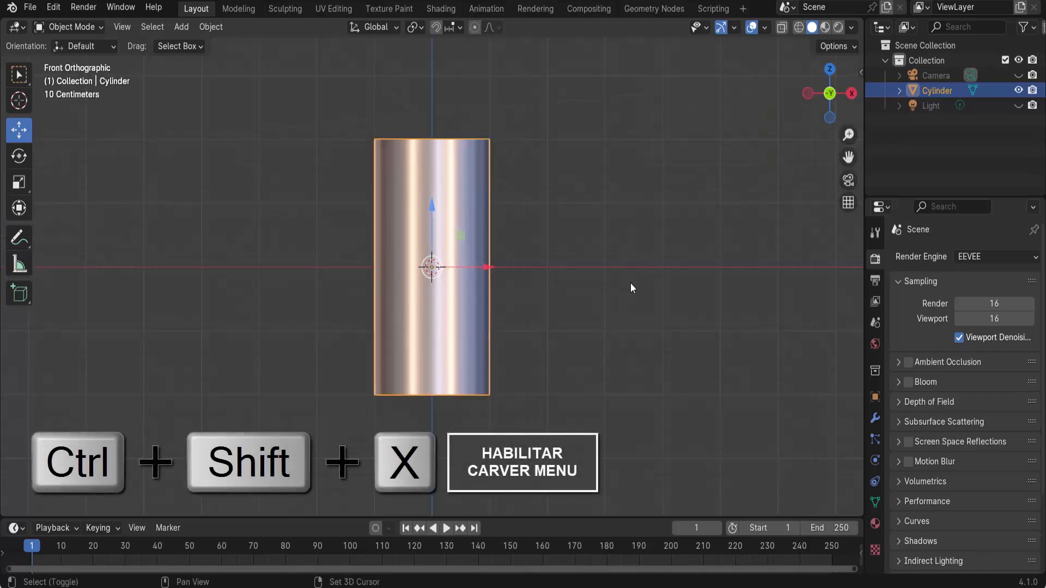
Cut a narrow diagonal slice across the cylinder with Carver's Line cut type in Rebool mode, sloping down from left to right, and exit Carver.
key("ctrl+shift+x")
key("shift")
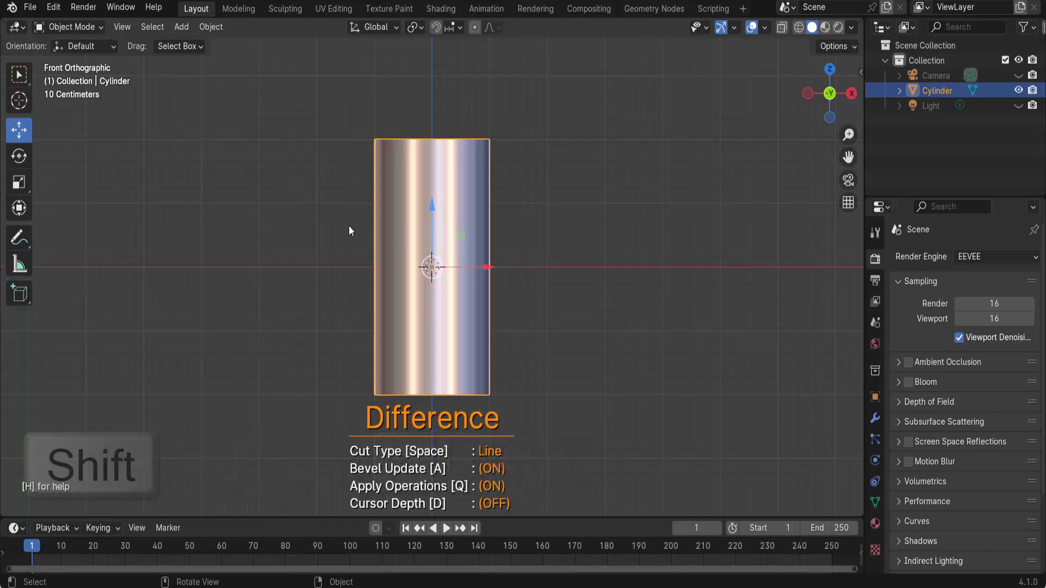
left_click(344, 226, "shift")
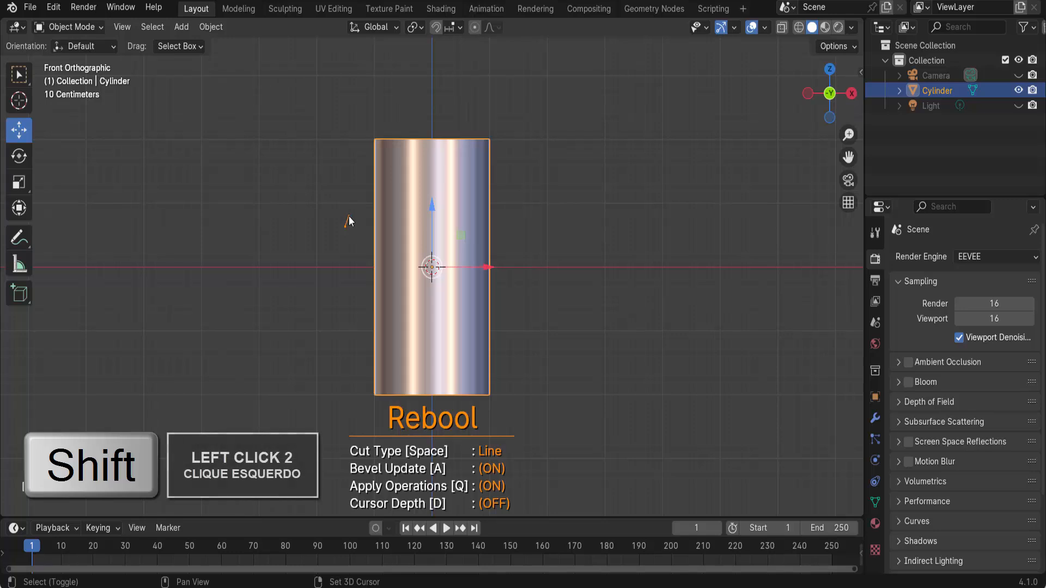
left_click(526, 285, "shift")
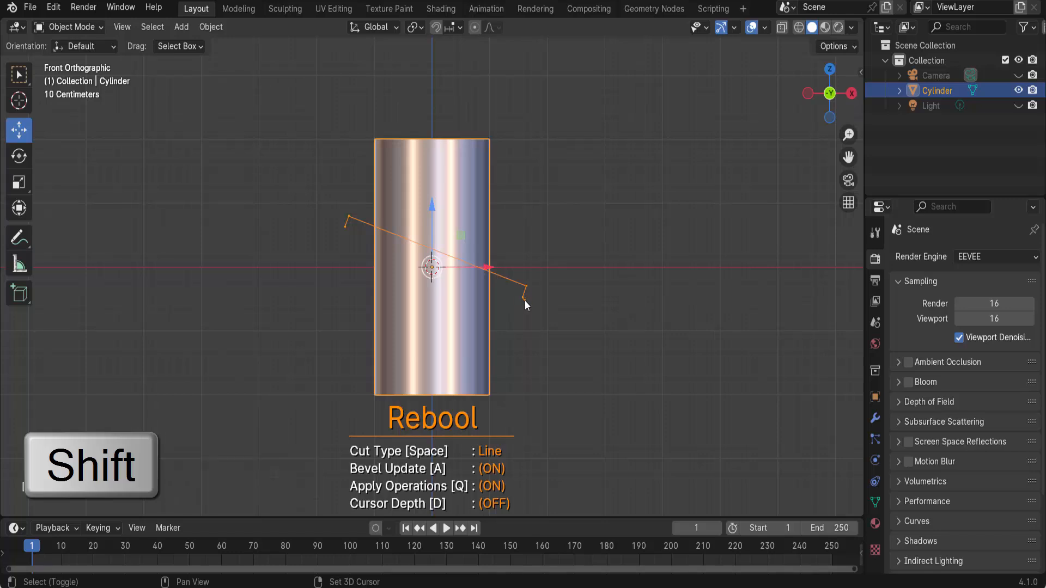
key("shift+space")
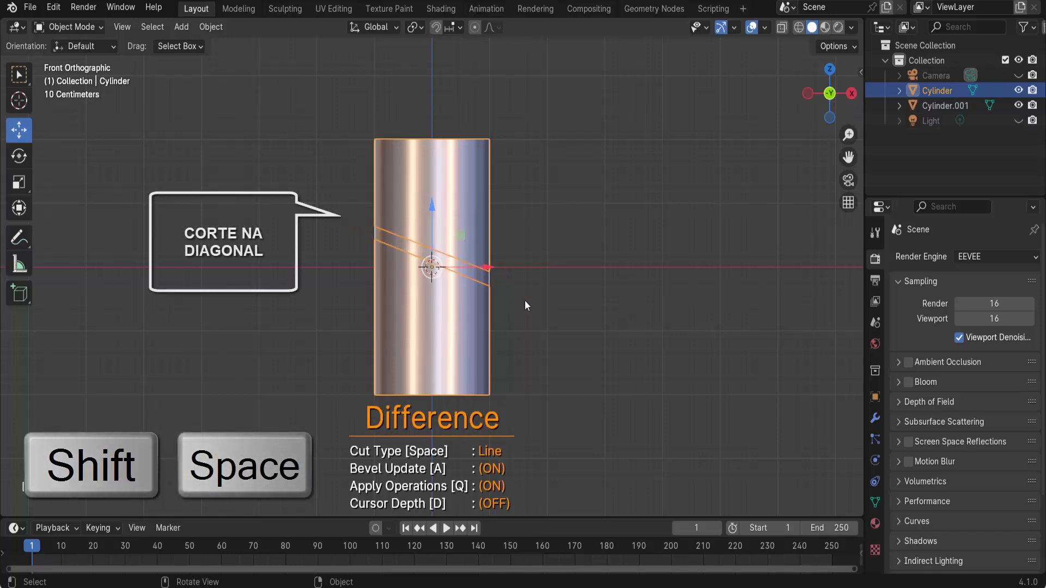
middle_click_drag(574, 311, 573, 316)
key("Escape")
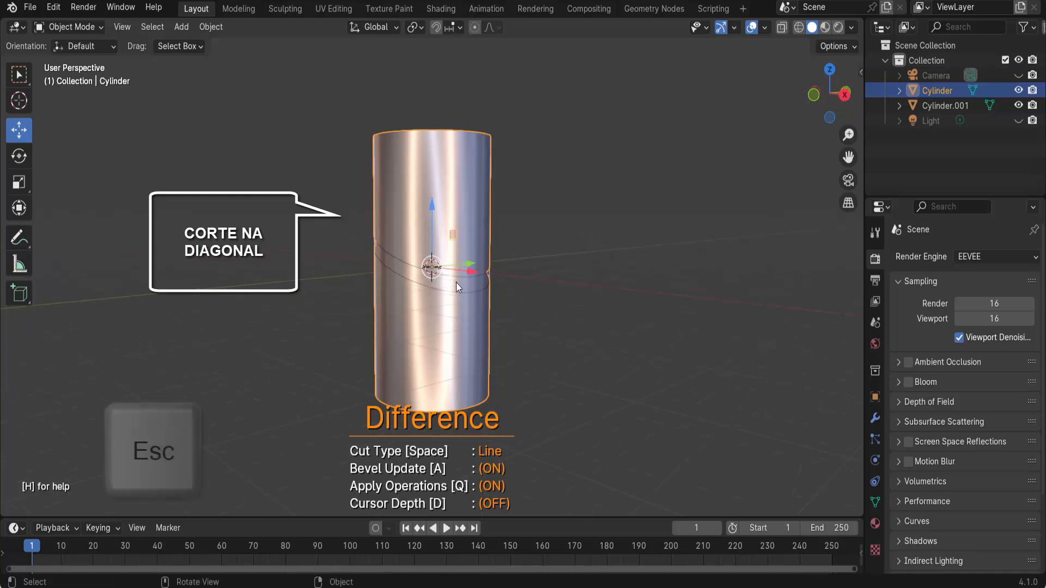
Select the diagonal slice cut from the cylinder and move it out along the X axis.
right_click(604, 262)
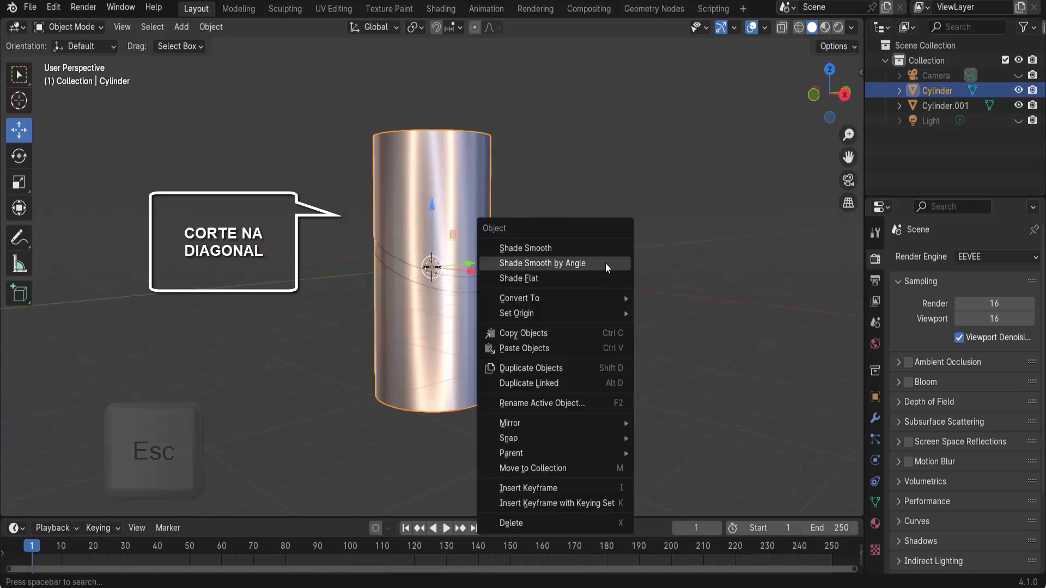
left_click(457, 282)
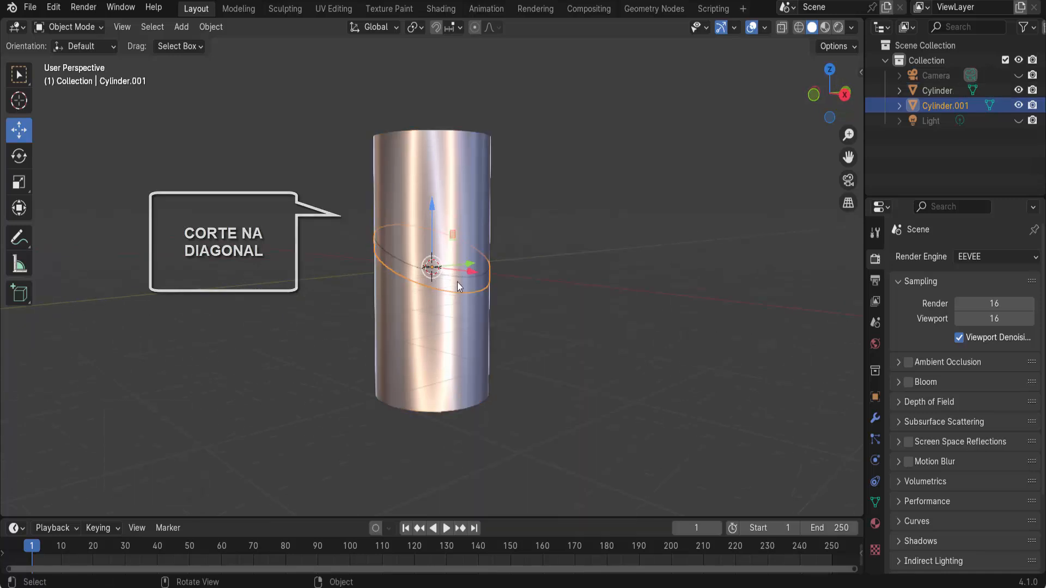
left_click_drag(475, 268, 522, 279)
Undo the slice's move and the diagonal Rebool cut, and show the cylinder in left orthographic view.
key("ctrl+z")
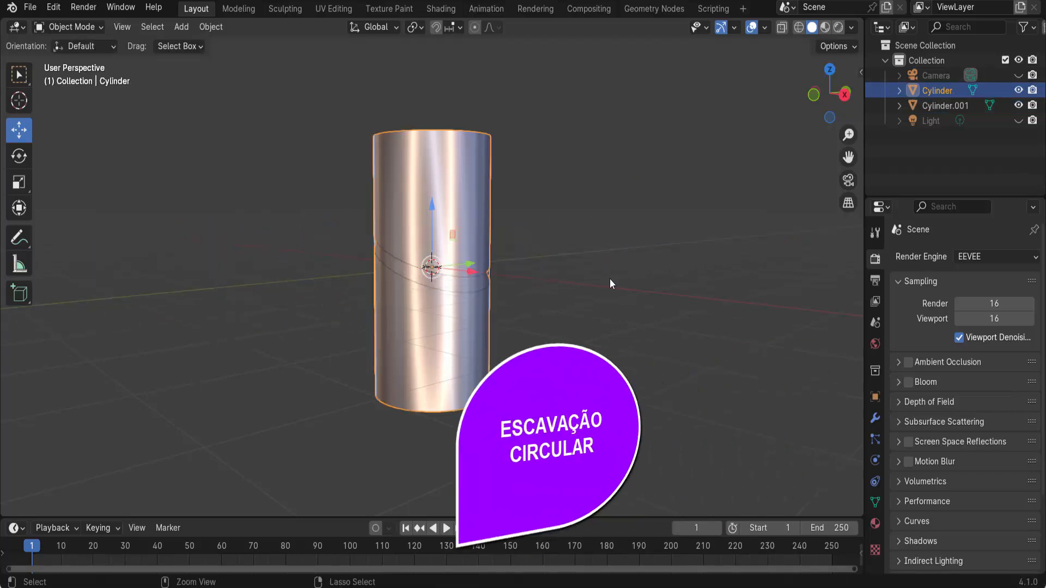
left_click(819, 94)
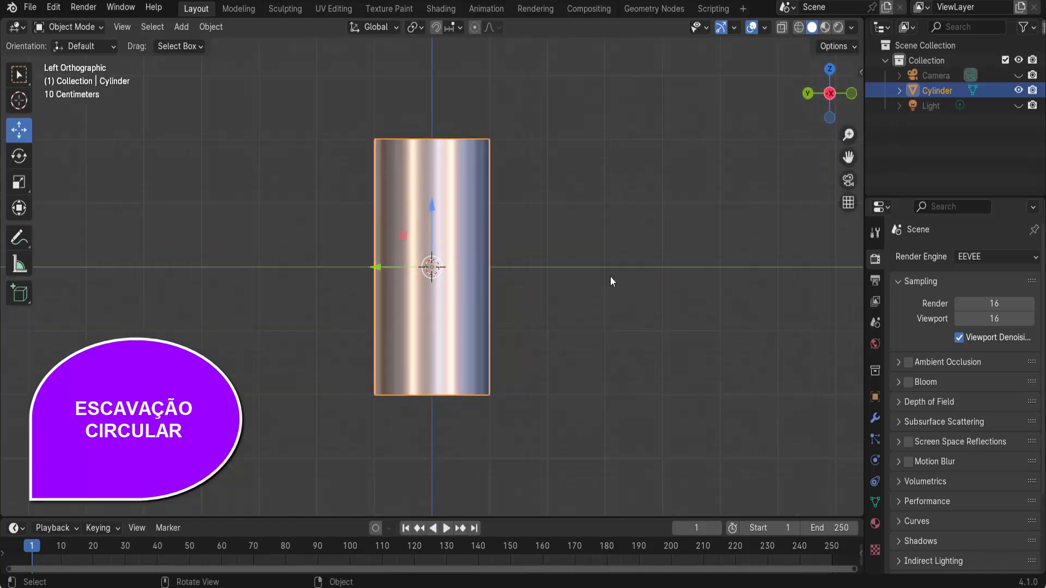
key("ctrl+shift+x")
left_click(616, 332)
key("Escape")
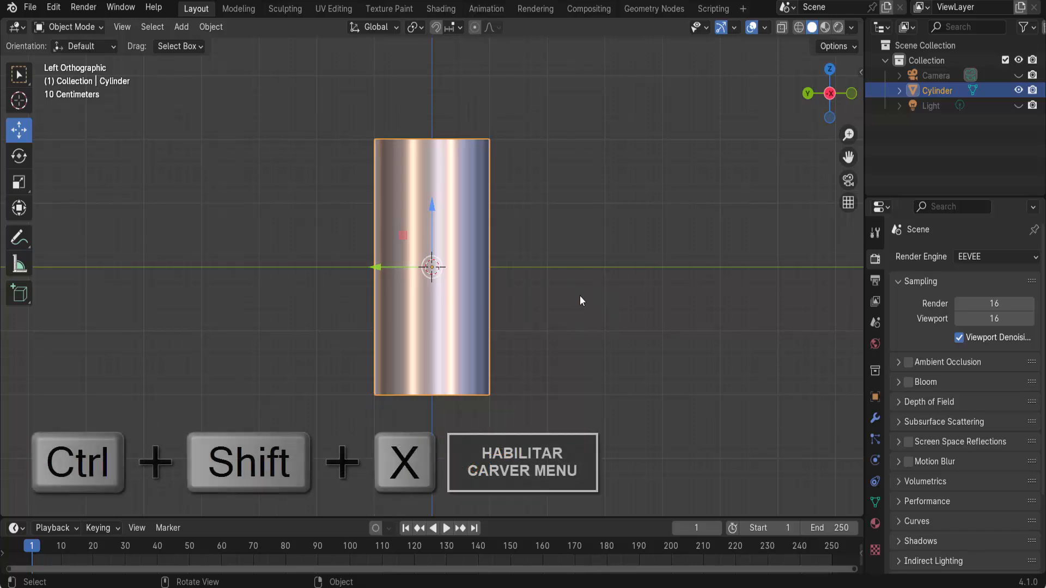
Start Carver with the Circle cut type in Difference mode and draw a circle centred just above the cylinder's top edge.
key("ctrl+shift+x")
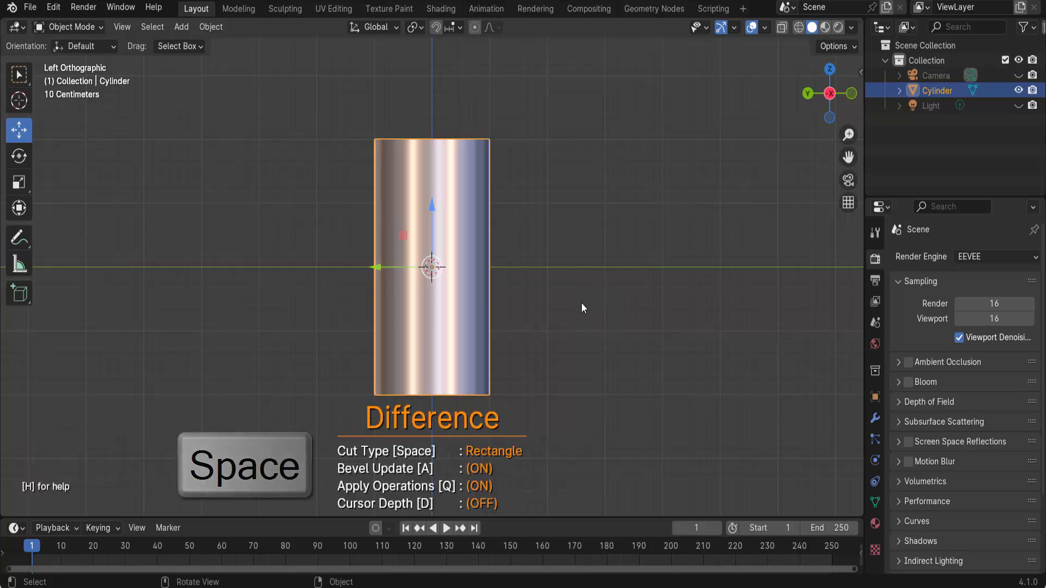
key("space")
key("space")
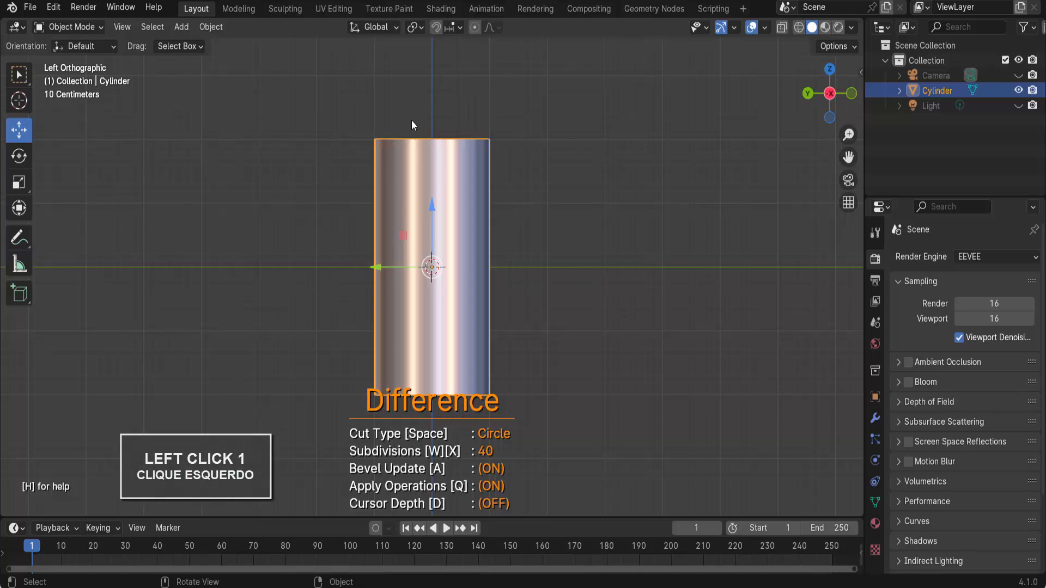
left_click_drag(410, 120, 506, 235)
Set the cutting circle's subdivisions to 12 and carve it out of the cylinder's top.
key("w")
key("w")
key("w")
key("w")
key("w")
key("w")
key("w")
key("x")
key("x")
key("x")
key("x")
Undo the circular cut in the cylinder's top, keeping Carver active.
middle_click_drag(593, 259, 594, 282)
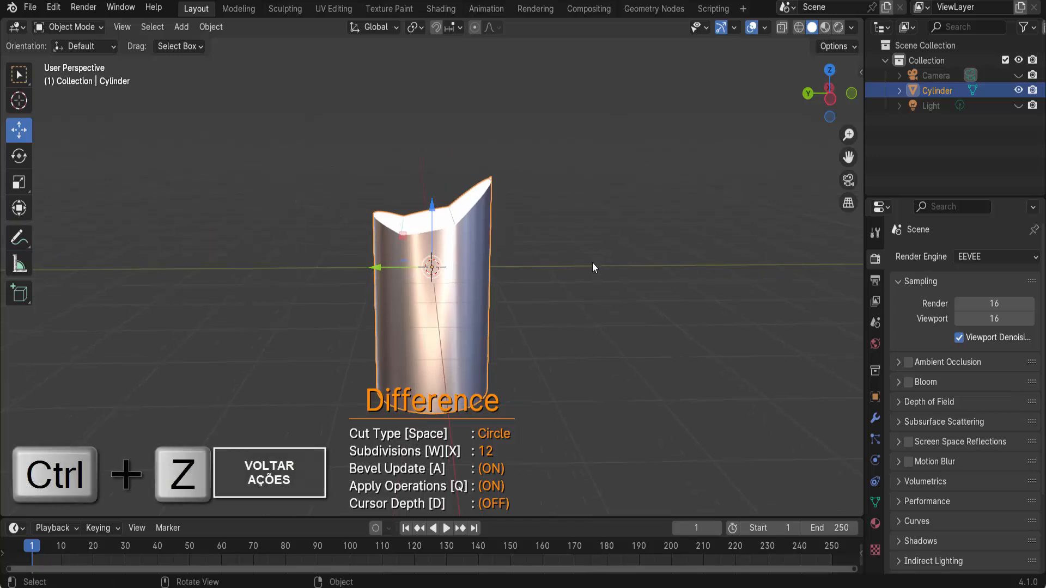
key("ctrl+z")
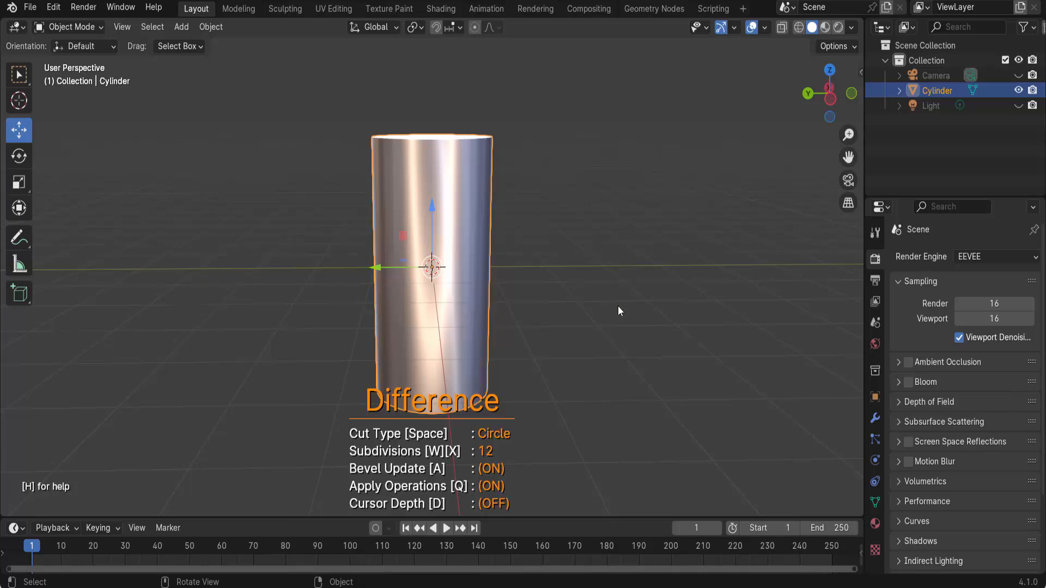
Cut a circular piece from the cylinder's upper left side with Carver's Circle cut type in Rebool mode, using 12 subdivisions.
key("shift")
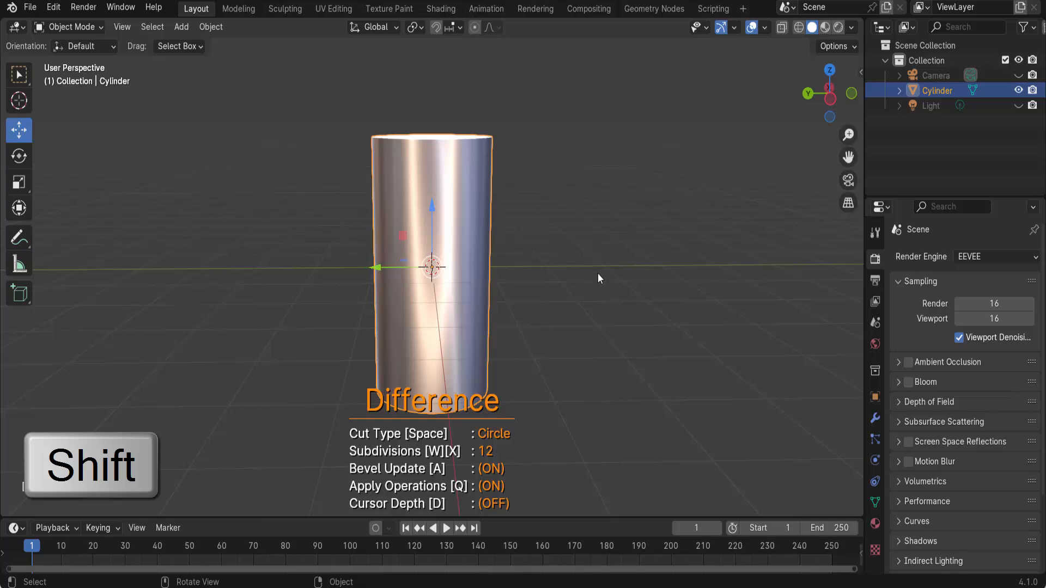
left_click(353, 168, "shift")
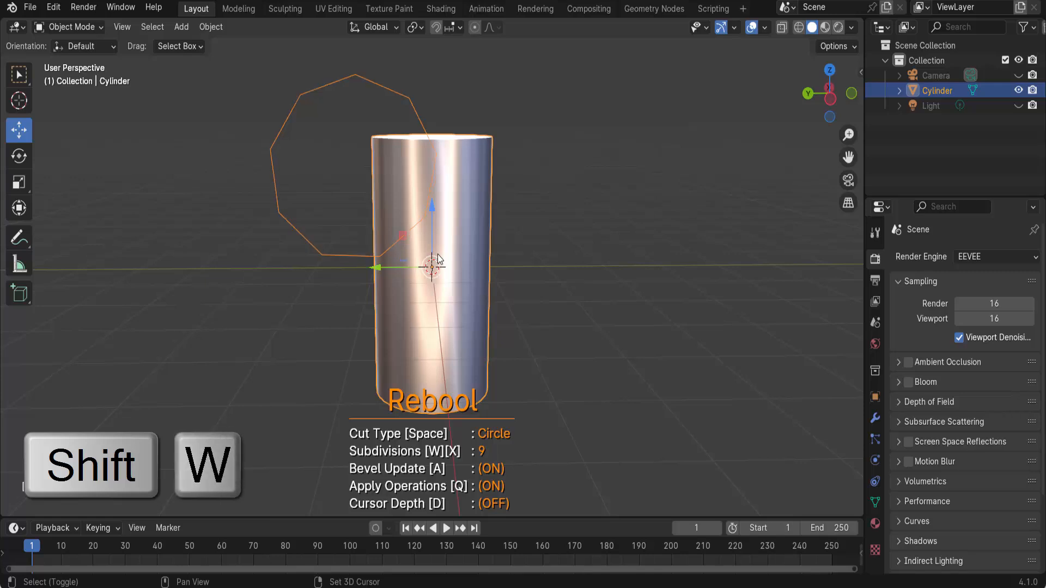
key("shift+w")
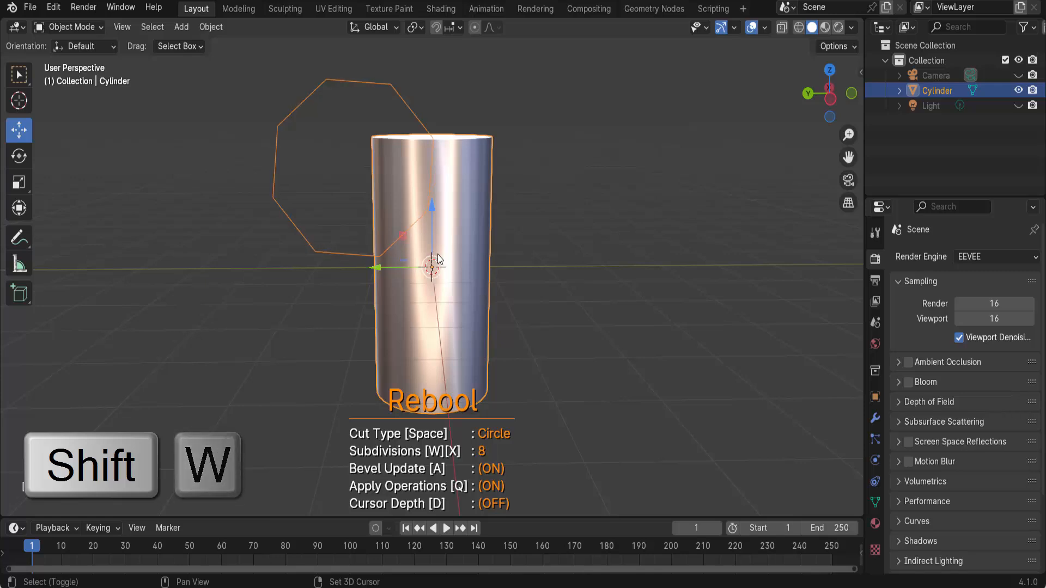
key("shift+x")
key("shift+x")
key("shift+x")
key("shift+x")
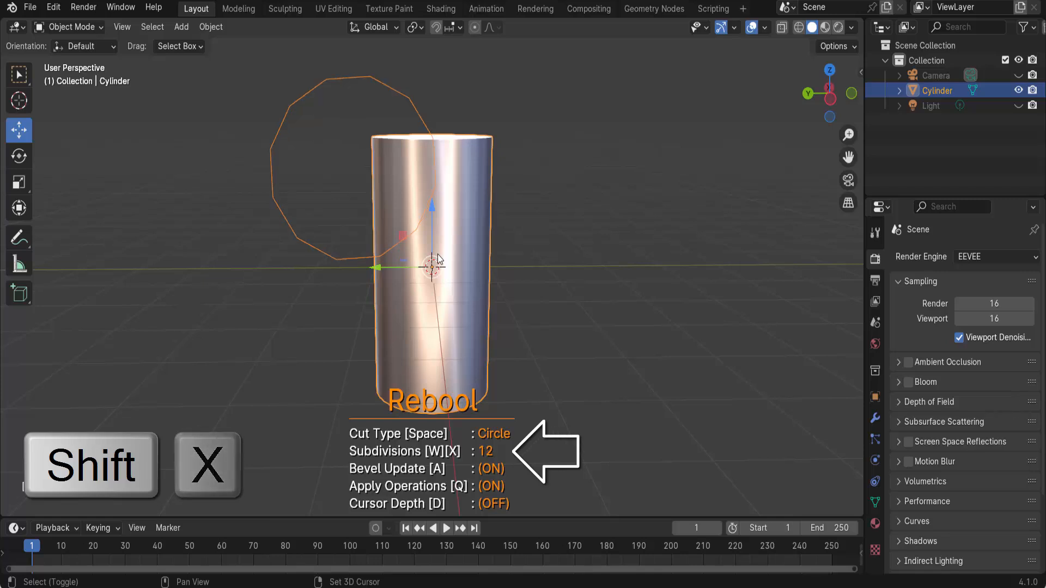
key("shift+w")
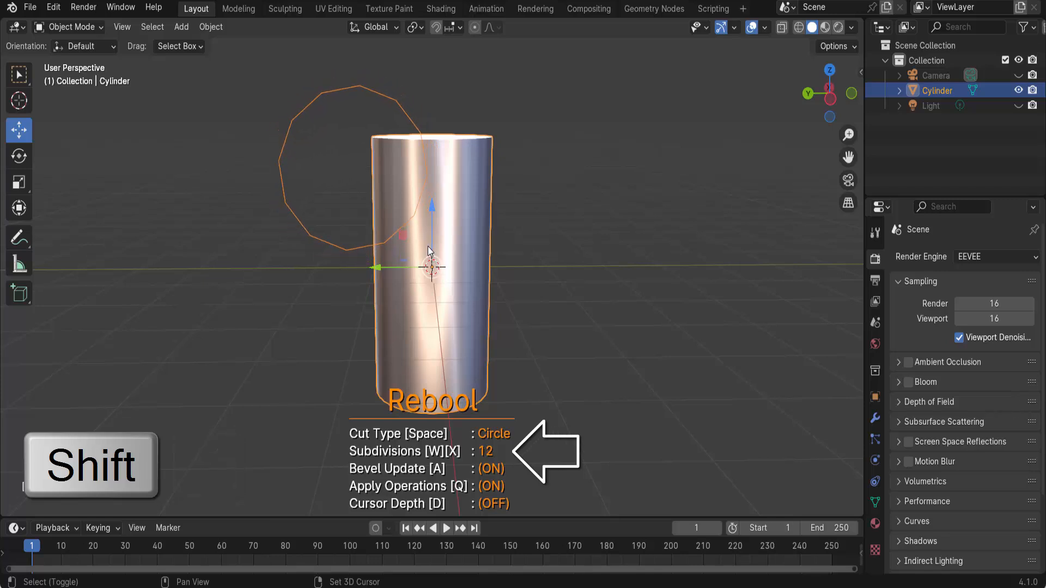
left_click(427, 247, "shift")
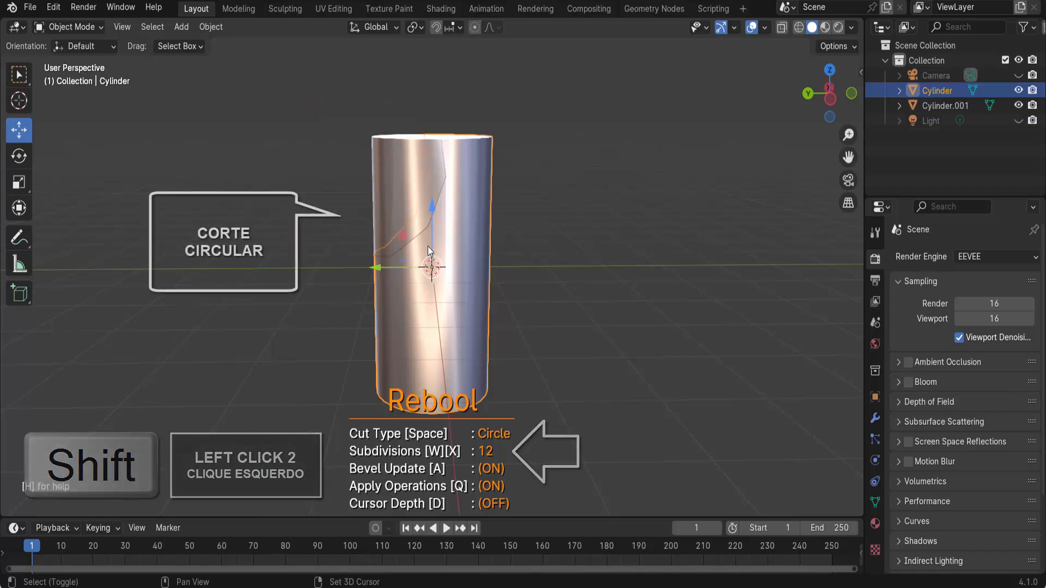
Select the circular piece cut from the cylinder and move it along the Y axis until it is clear of the cylinder.
left_click(408, 175)
left_click_drag(375, 268, 291, 268)
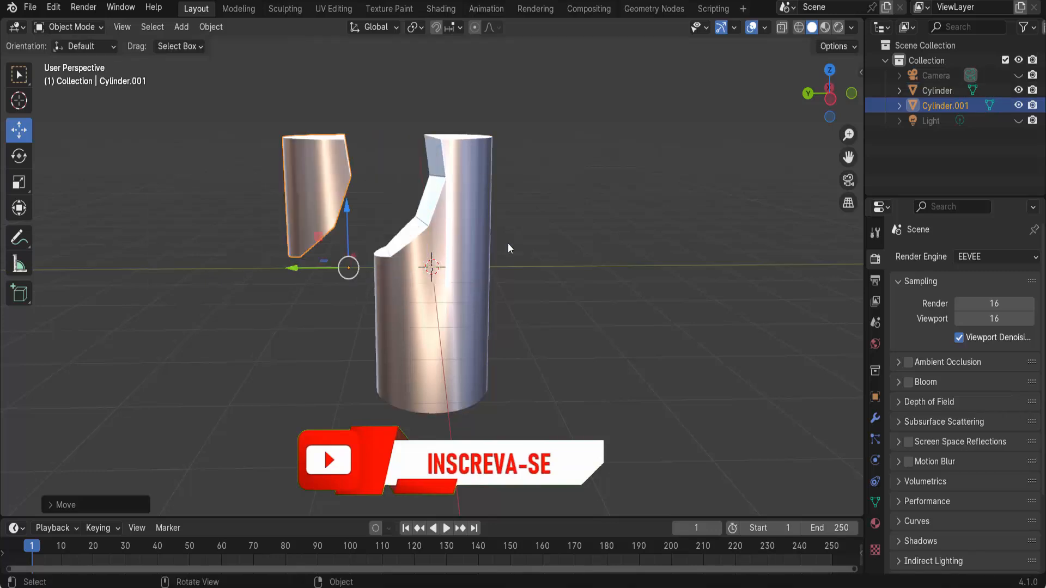
middle_click_drag(538, 240, 729, 245)
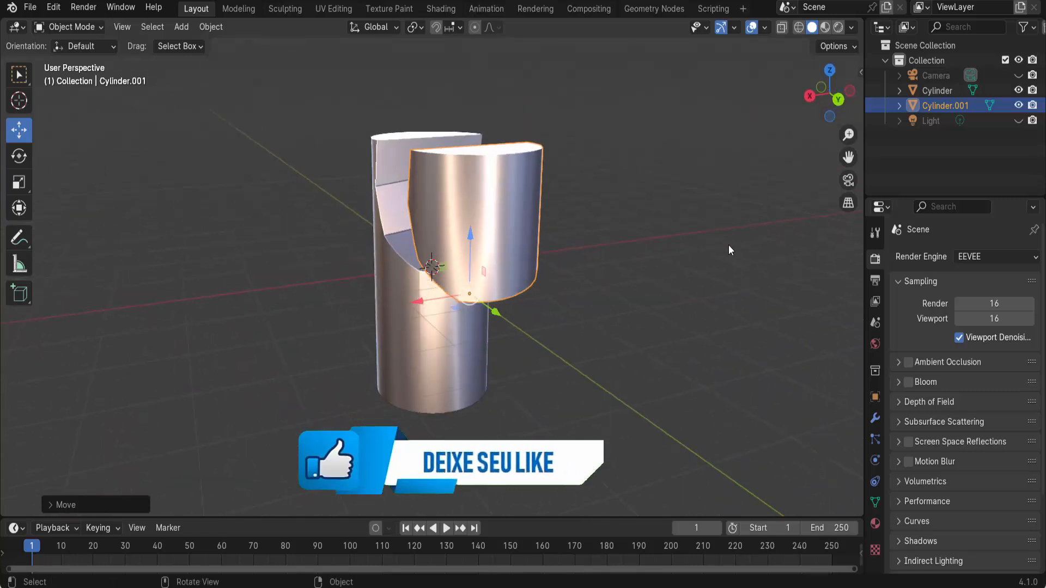